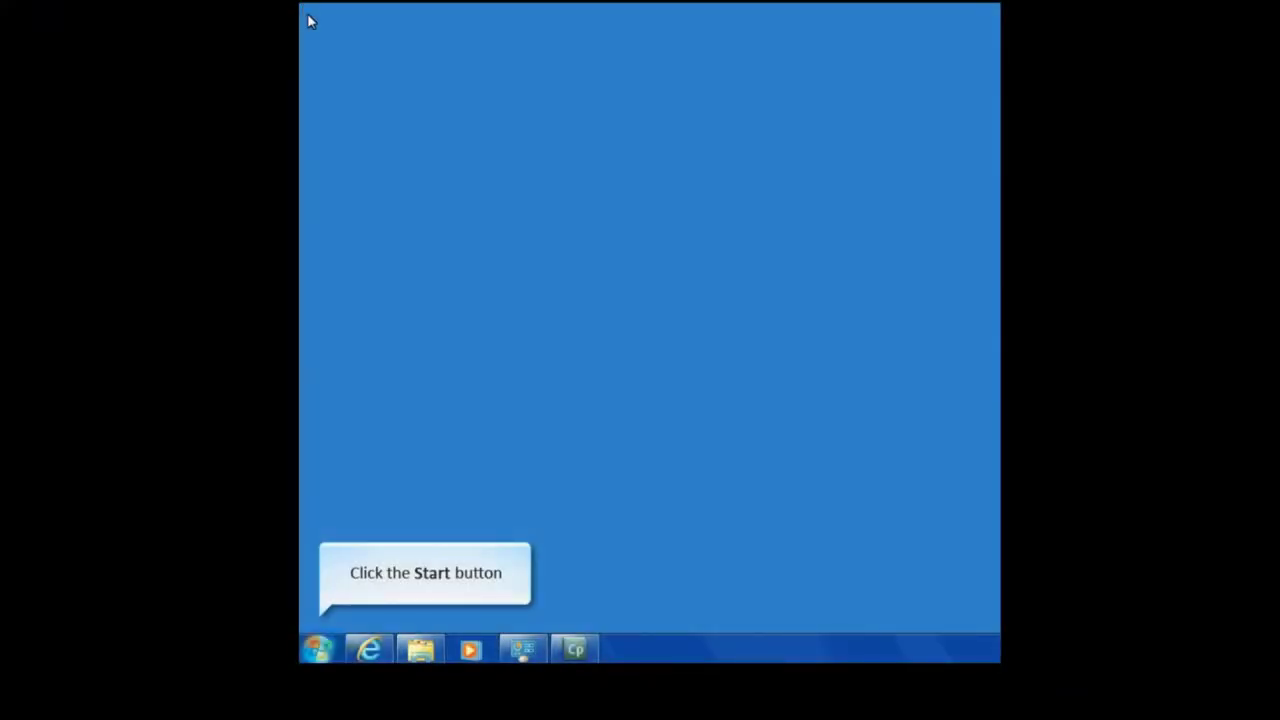
Step: Open the DRS WM IP Elite - 0050C2DDE00F device from Network > Other Devices to load its login page
click(337, 648)
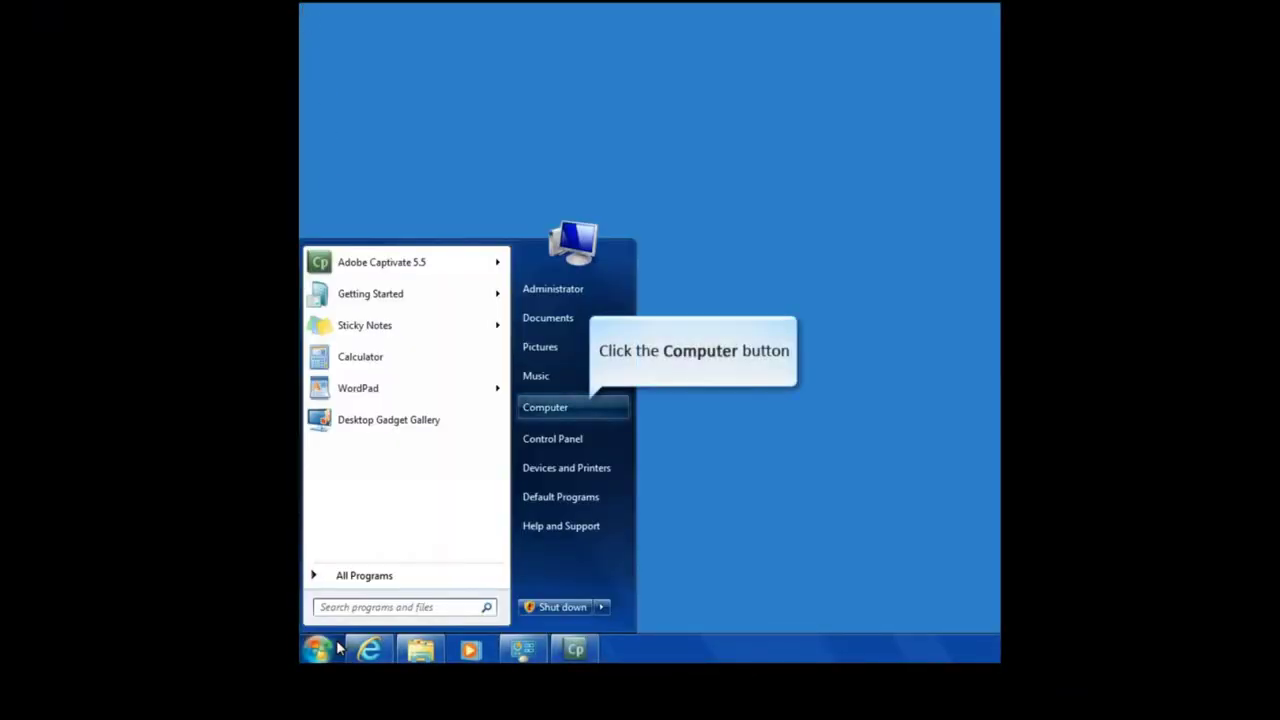
click(611, 406)
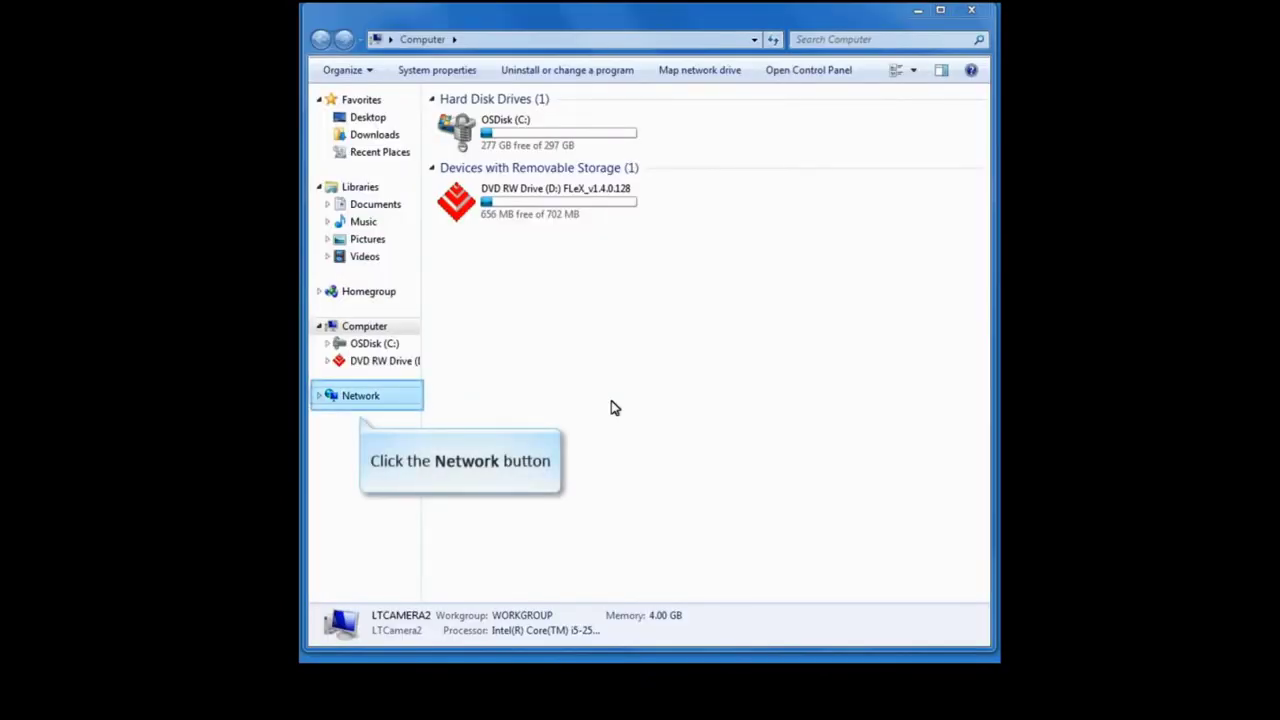
click(387, 403)
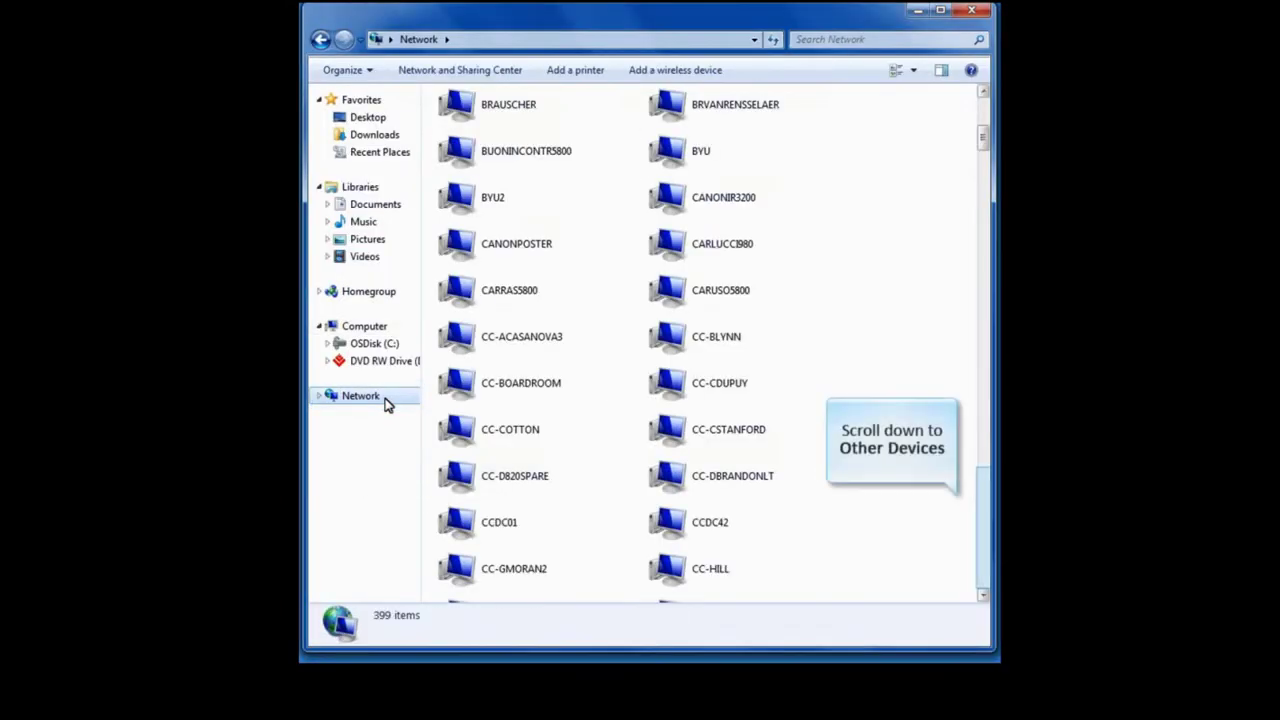
click(983, 545)
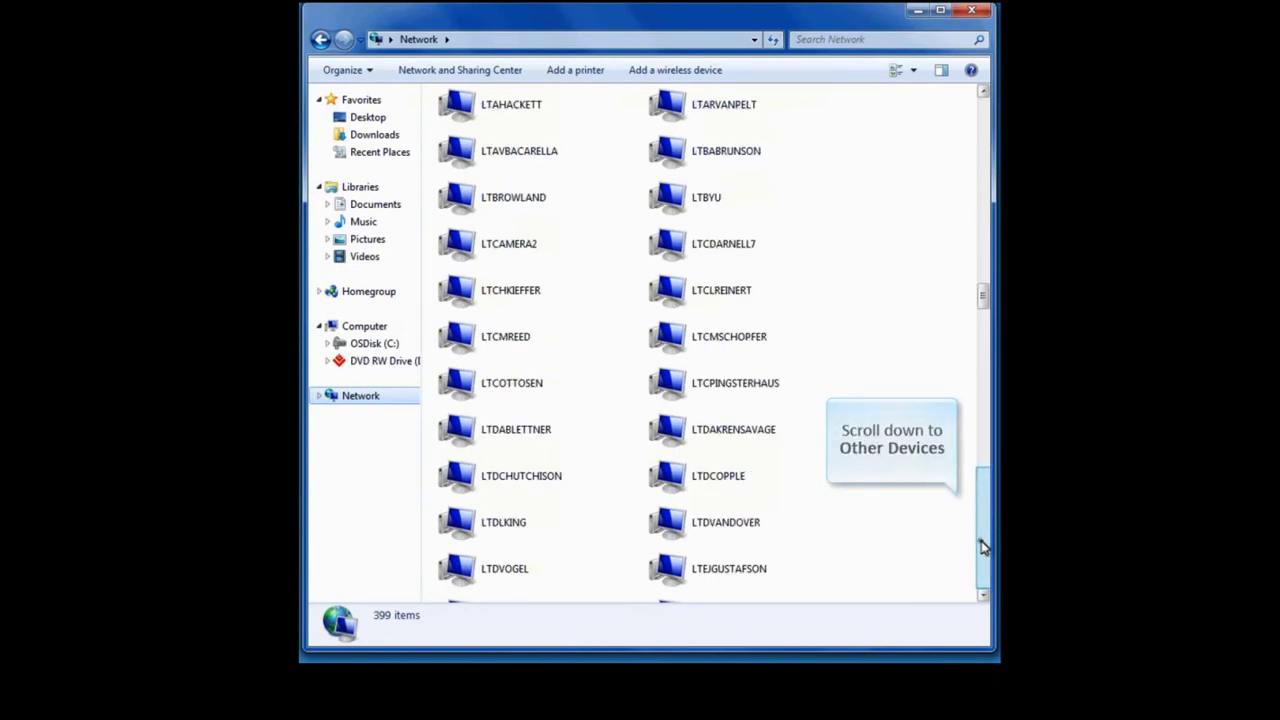
click(983, 545)
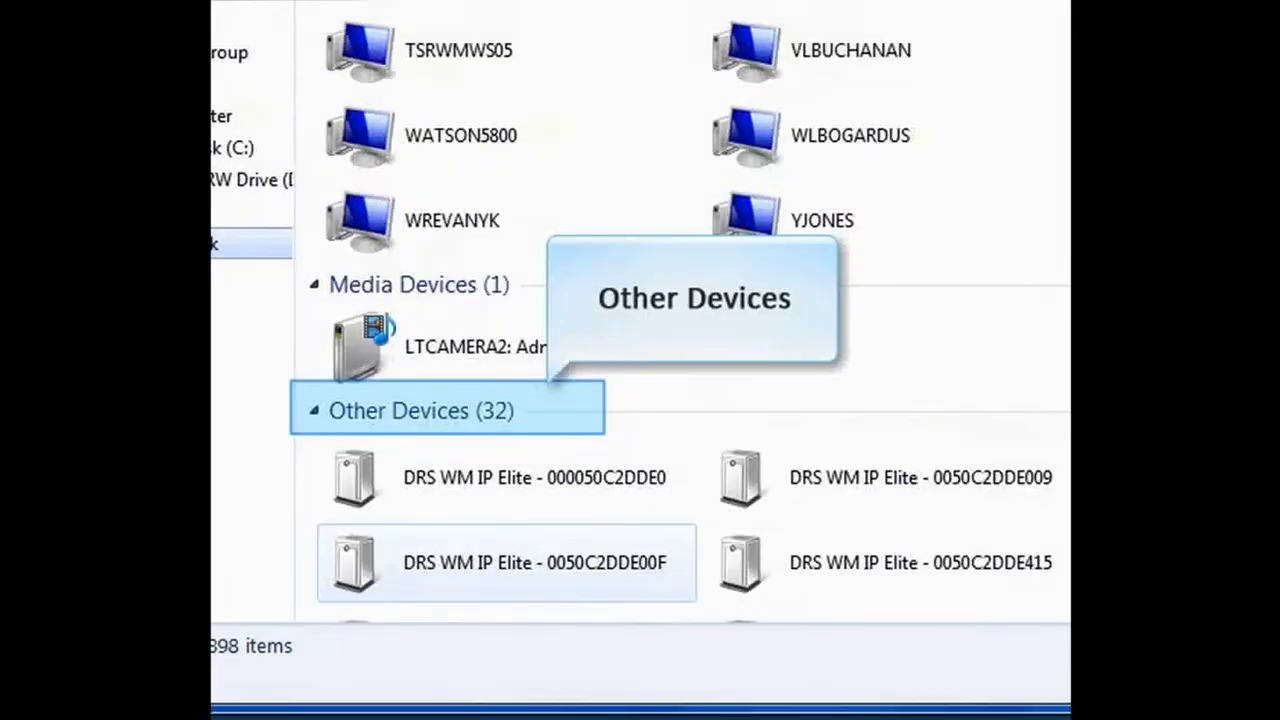
click(507, 562)
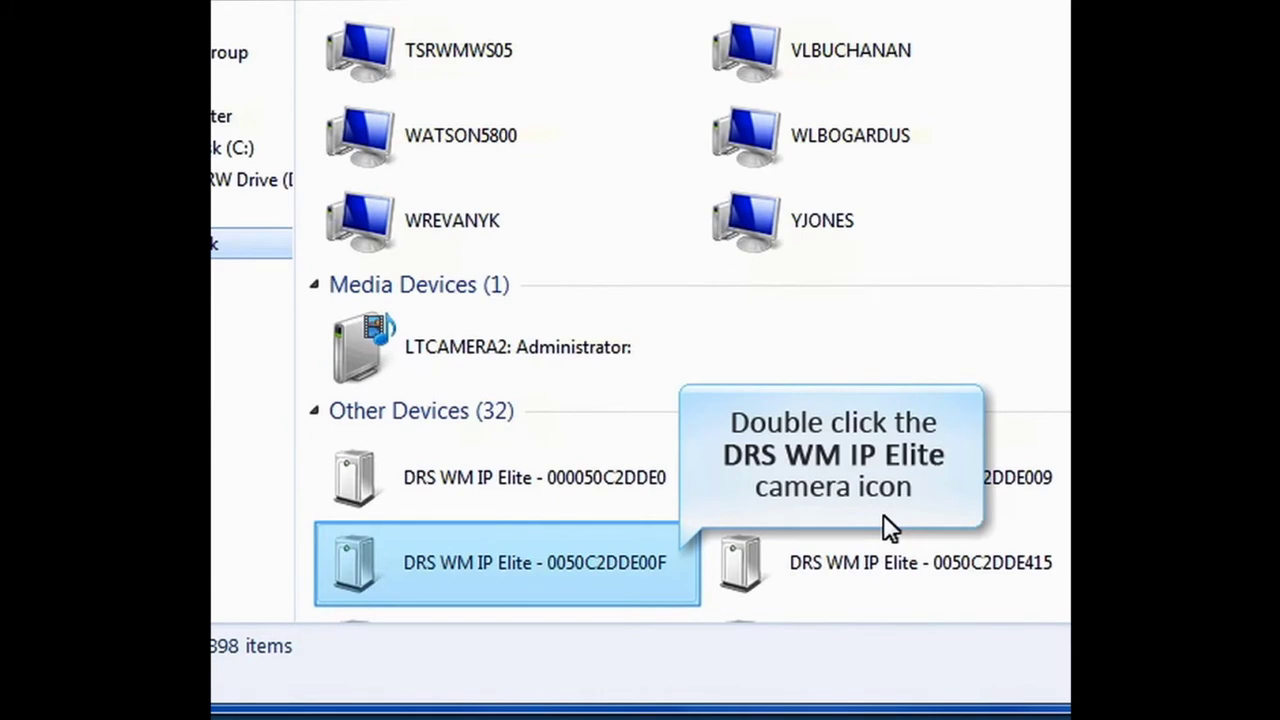
double_click(658, 546)
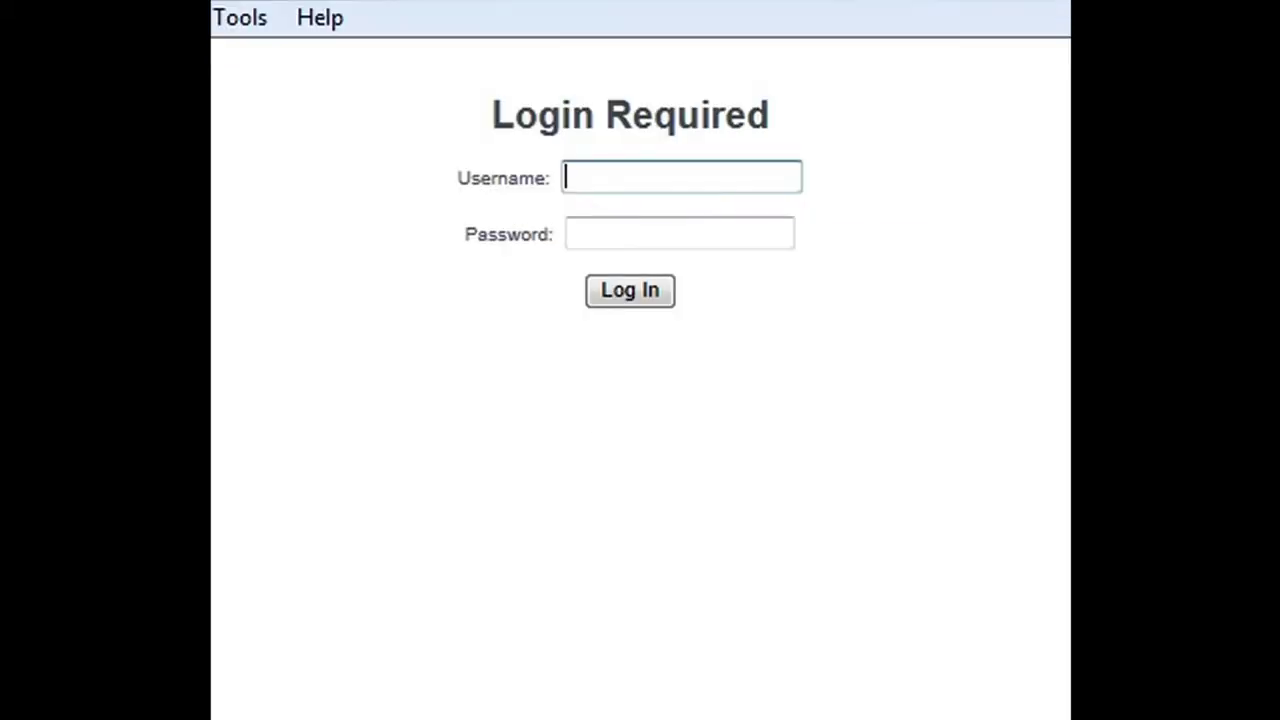
Step: Sign in with username admin and the administrator password
text(admin)
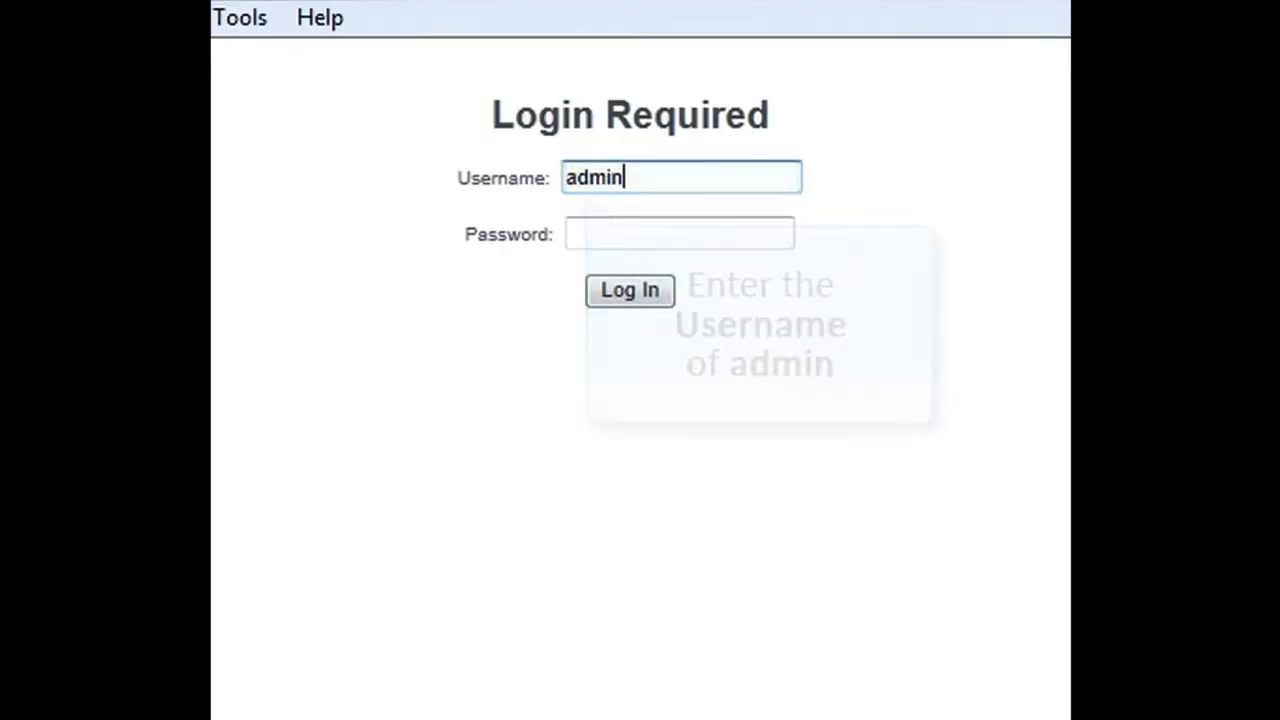
key(Tab)
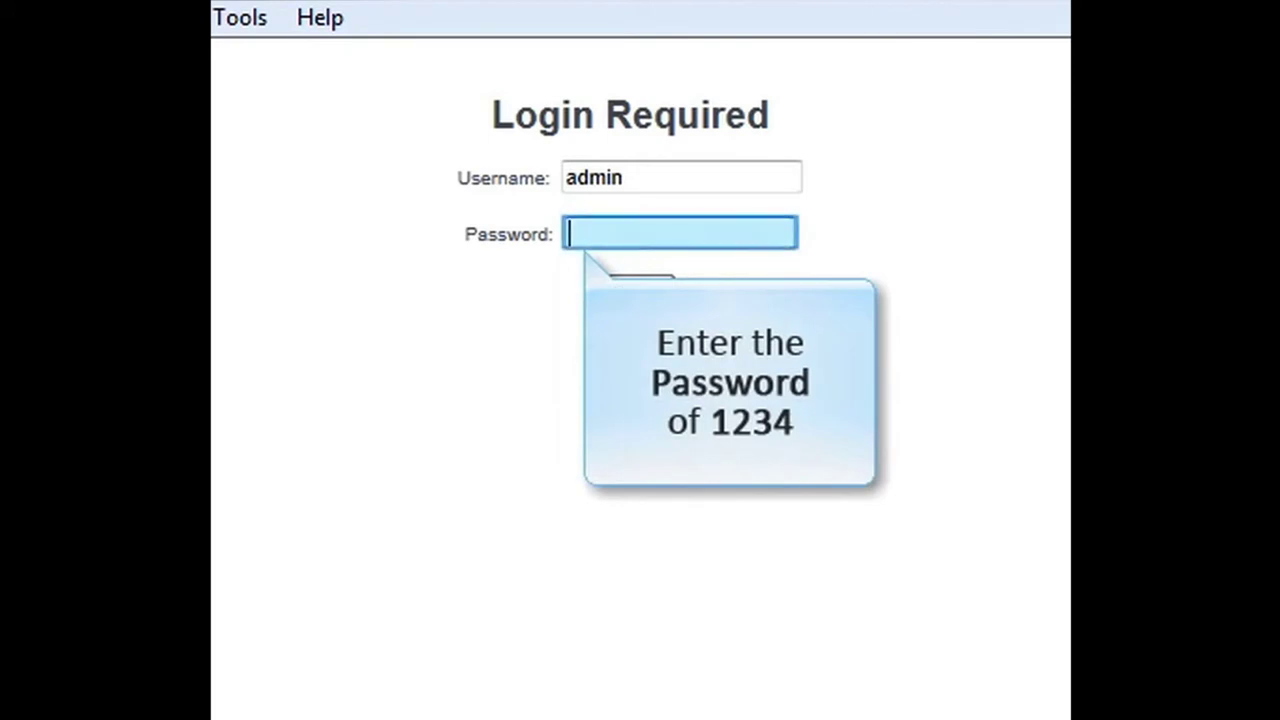
text(1234)
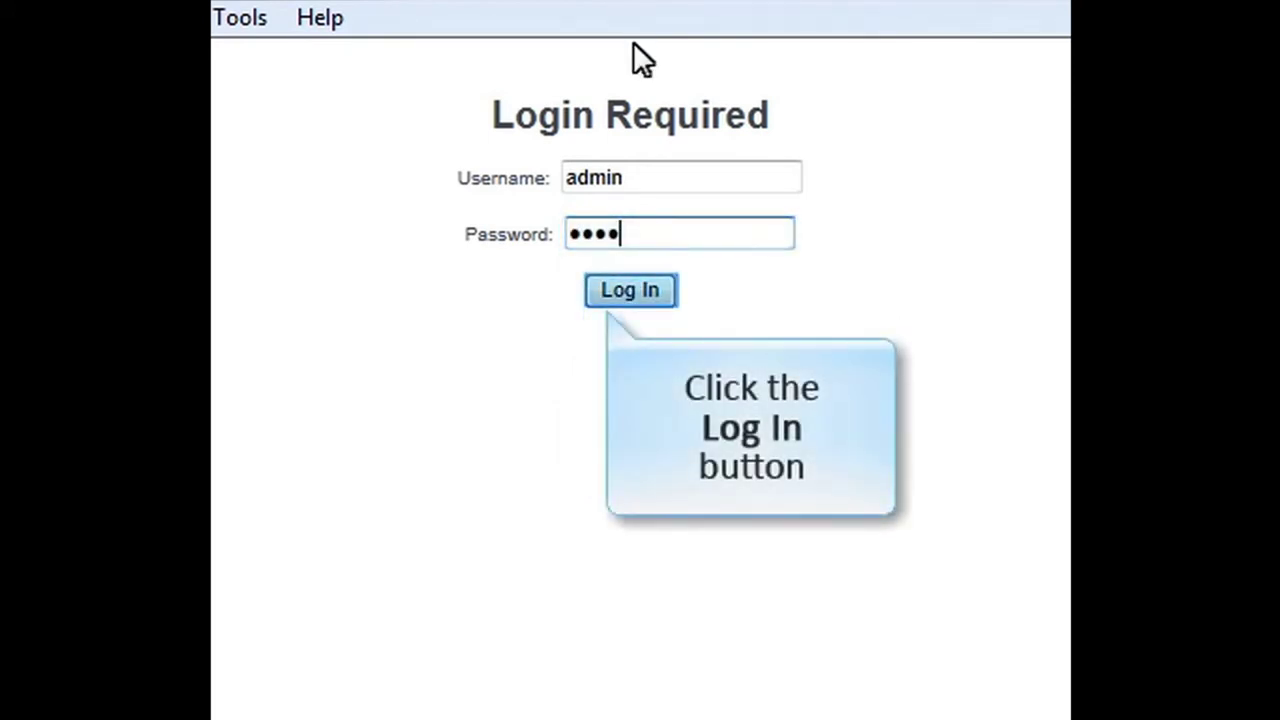
click(654, 287)
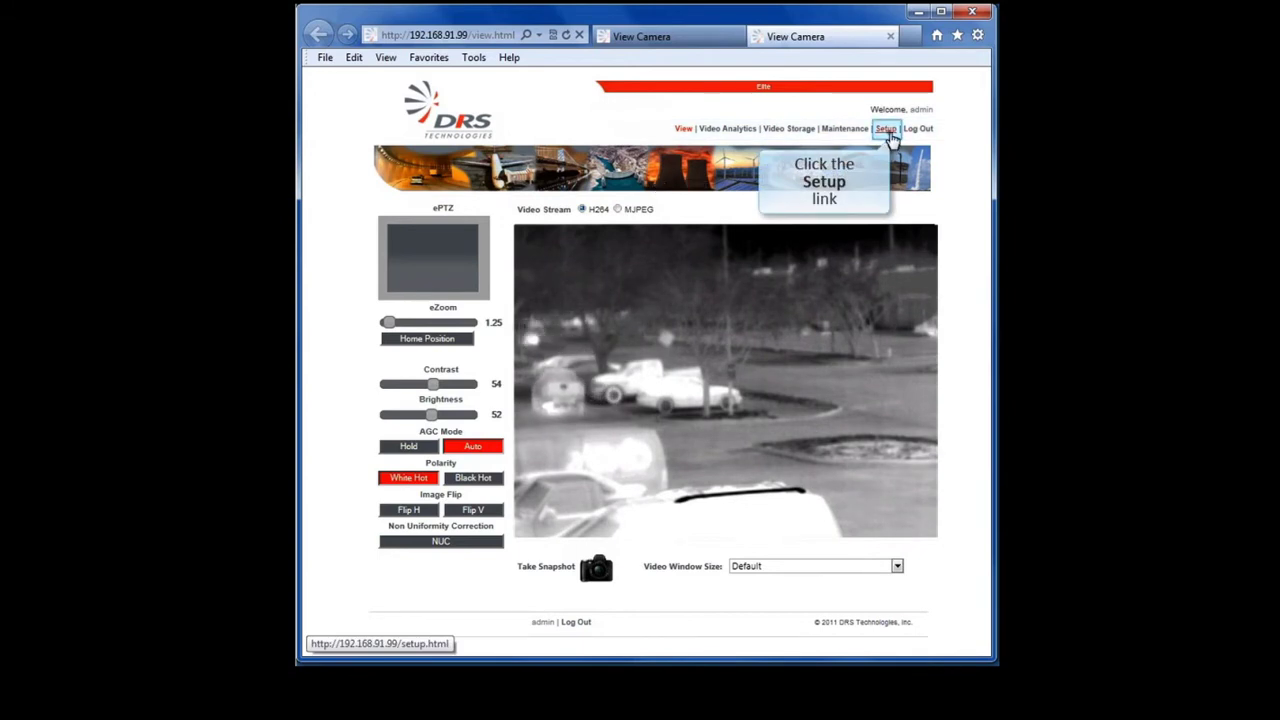
Step: Go to Setup and expand the Network categories in the left menu
click(887, 131)
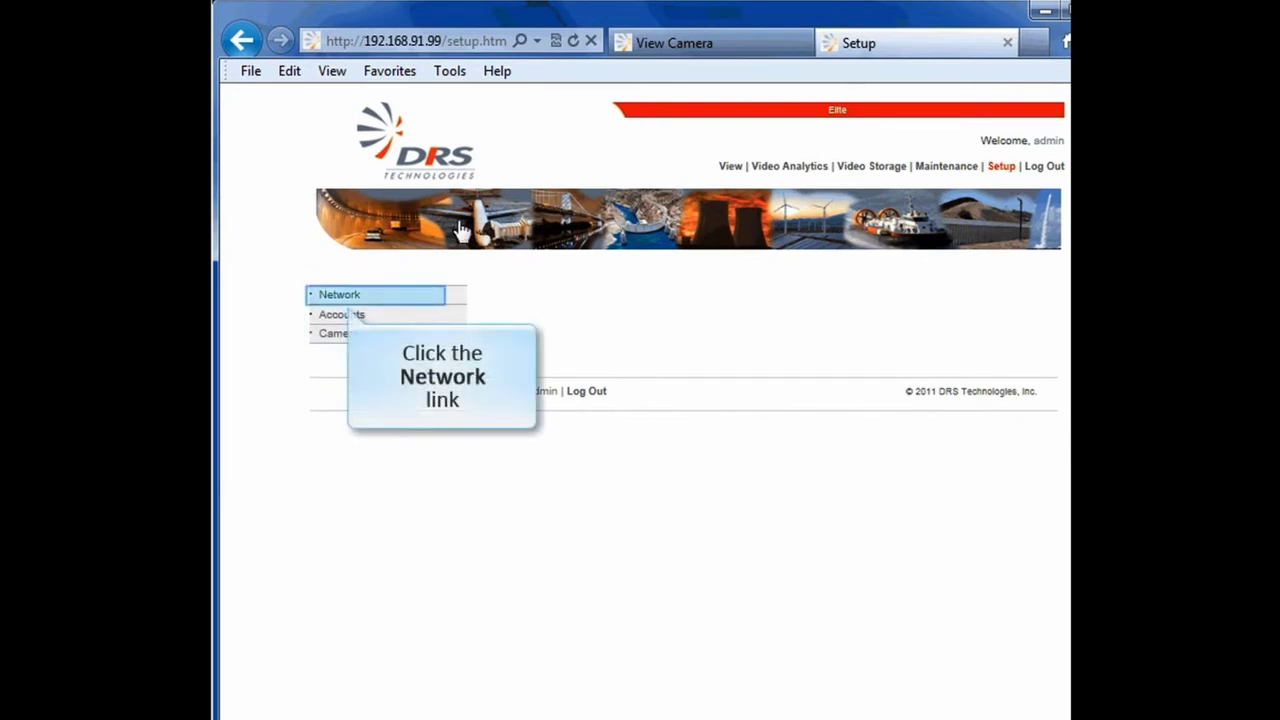
click(394, 290)
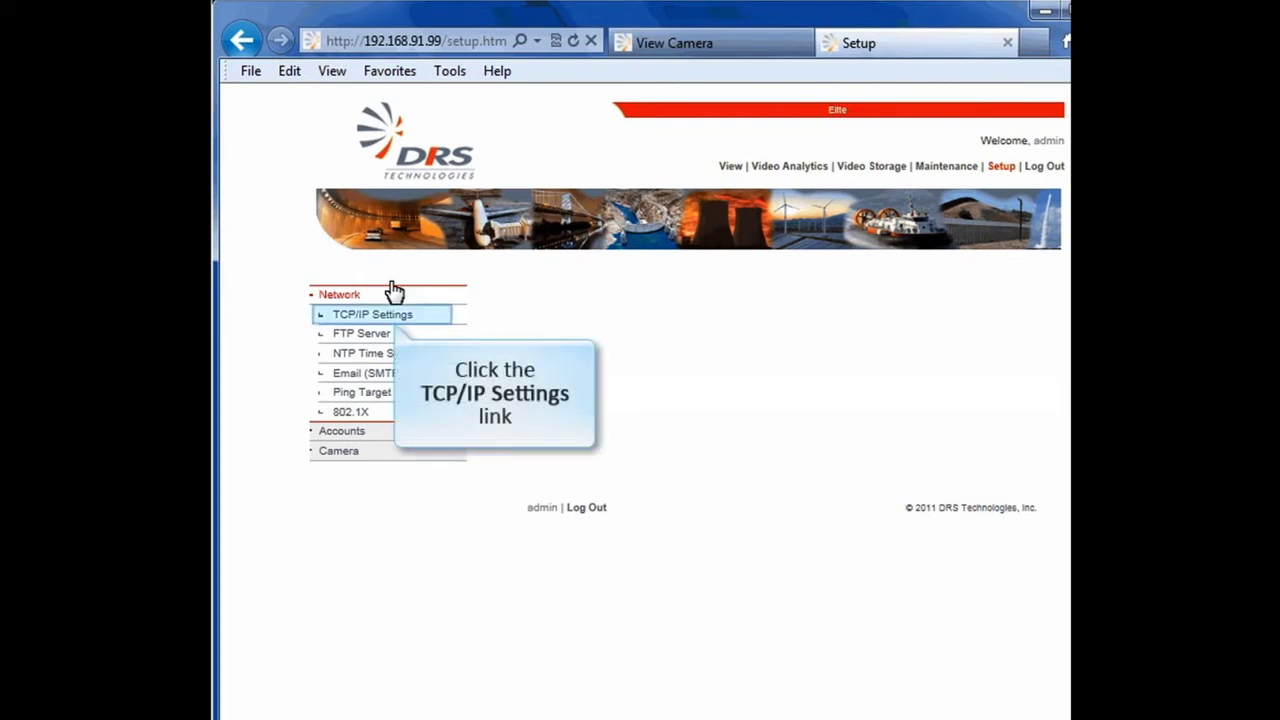
Step: Change the TCP/IP host name from Elite to 'DRS Camera Building 1' and save
click(441, 316)
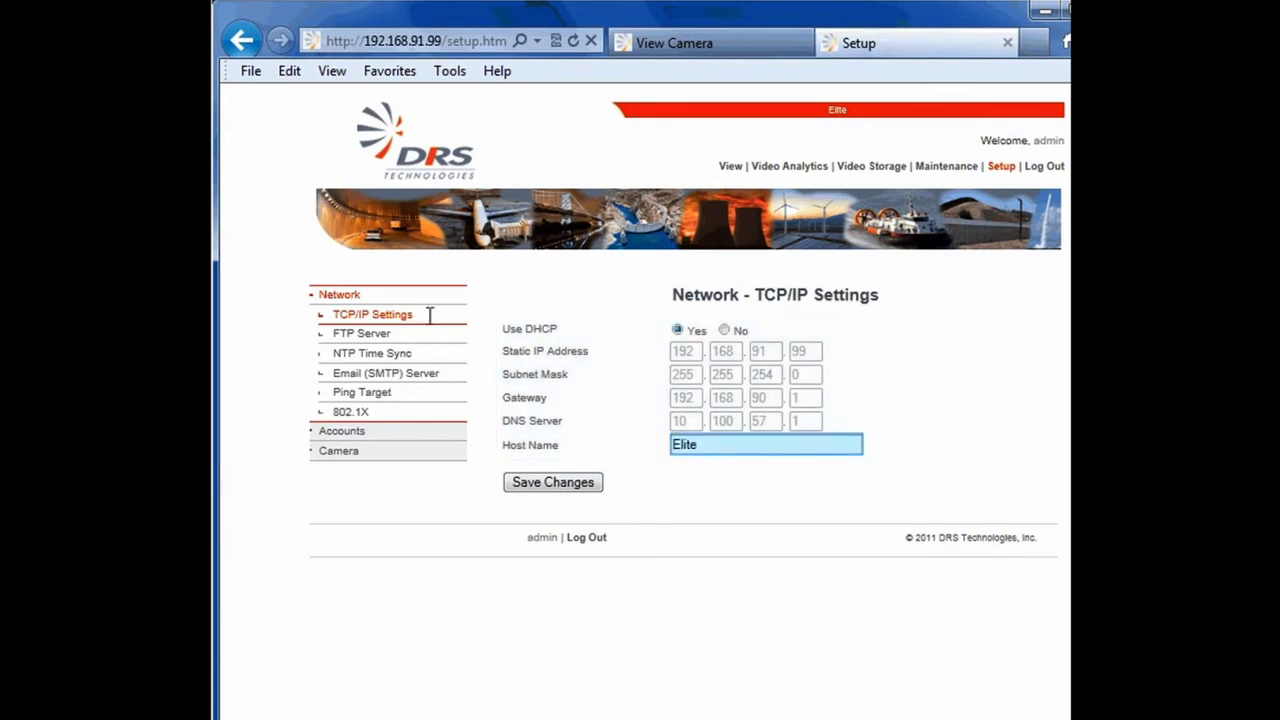
double_click(723, 443)
key(BackSpace)
text(DRS Camera Building 1)
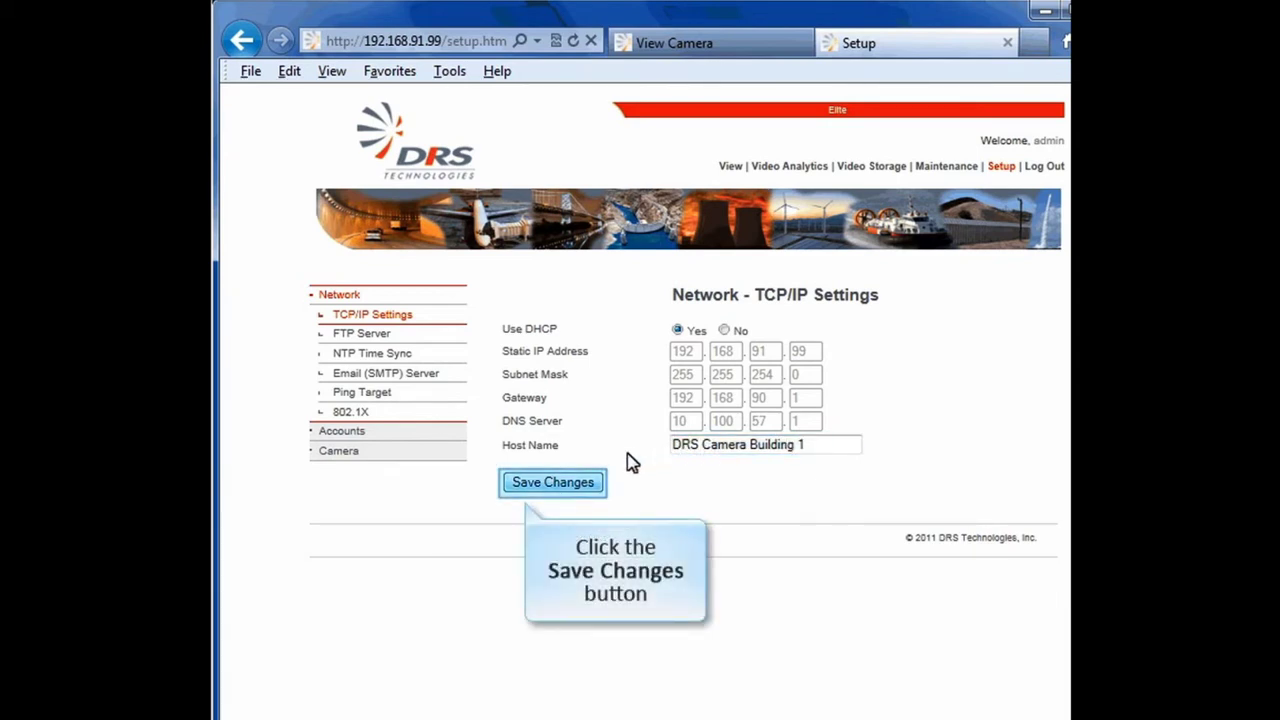
click(598, 484)
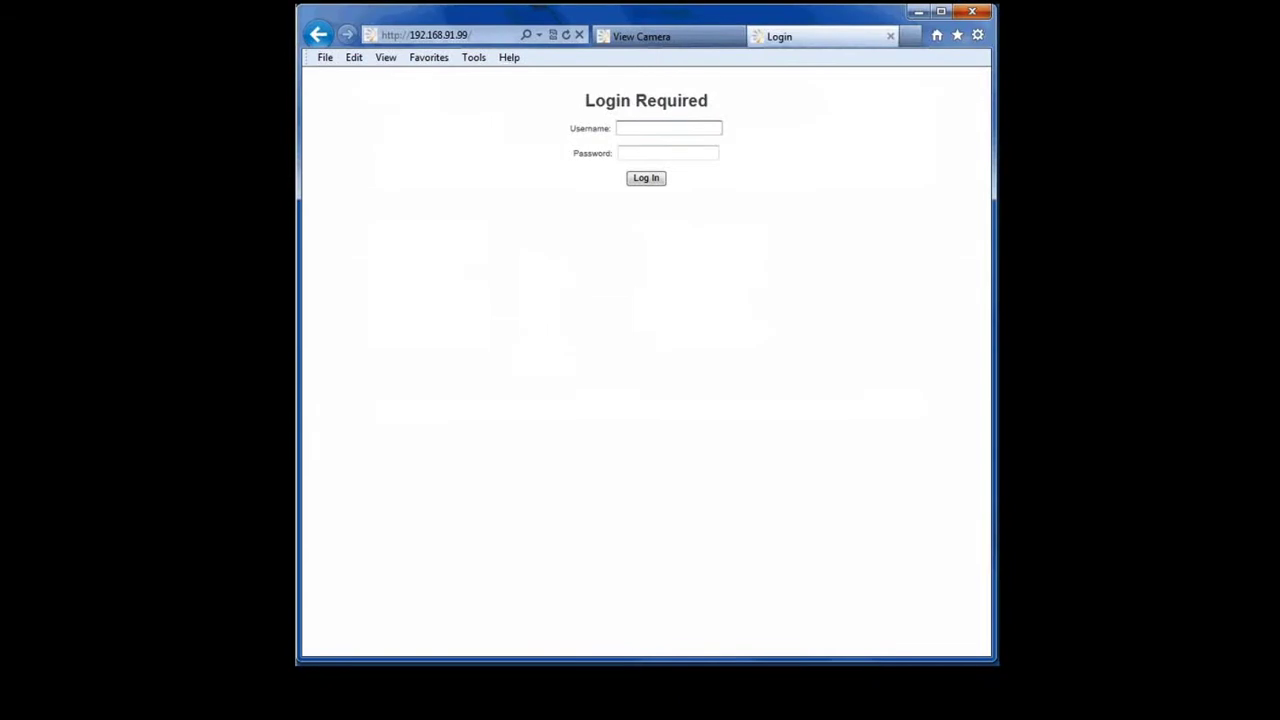
Step: Sign in again as admin and reopen Setup with the Network categories expanded
text(admin)
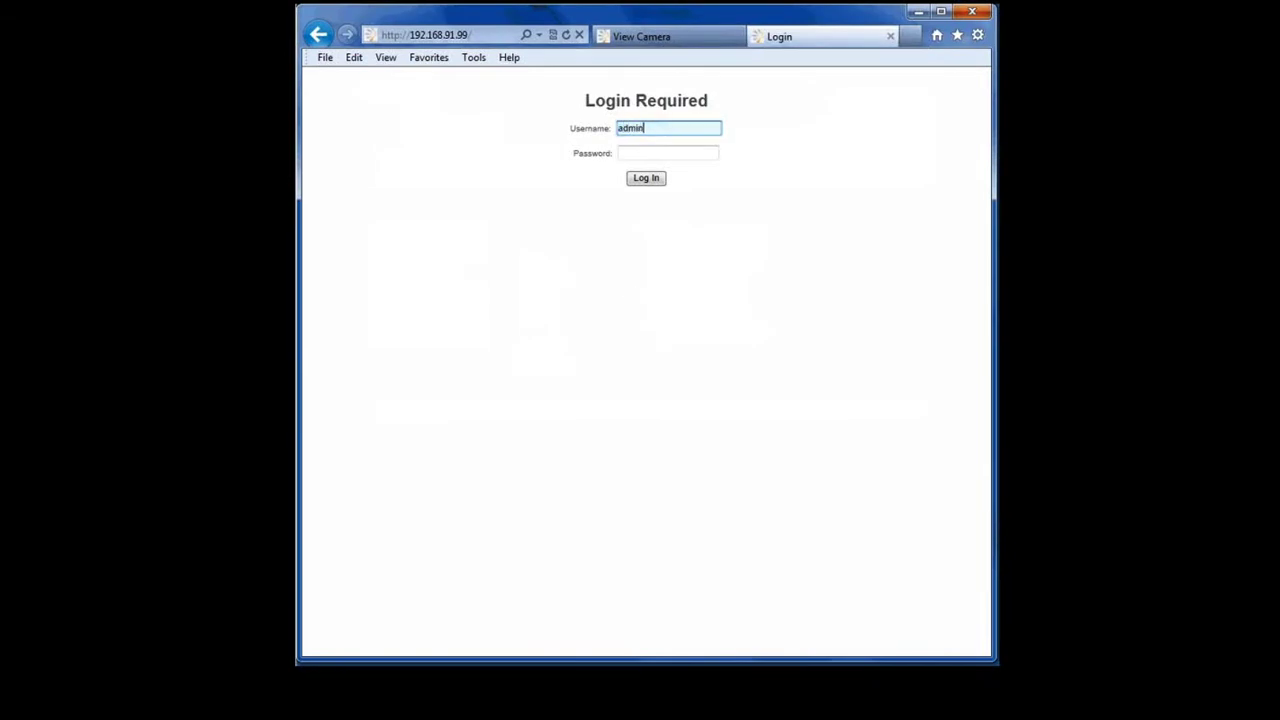
key(Tab)
text(1234)
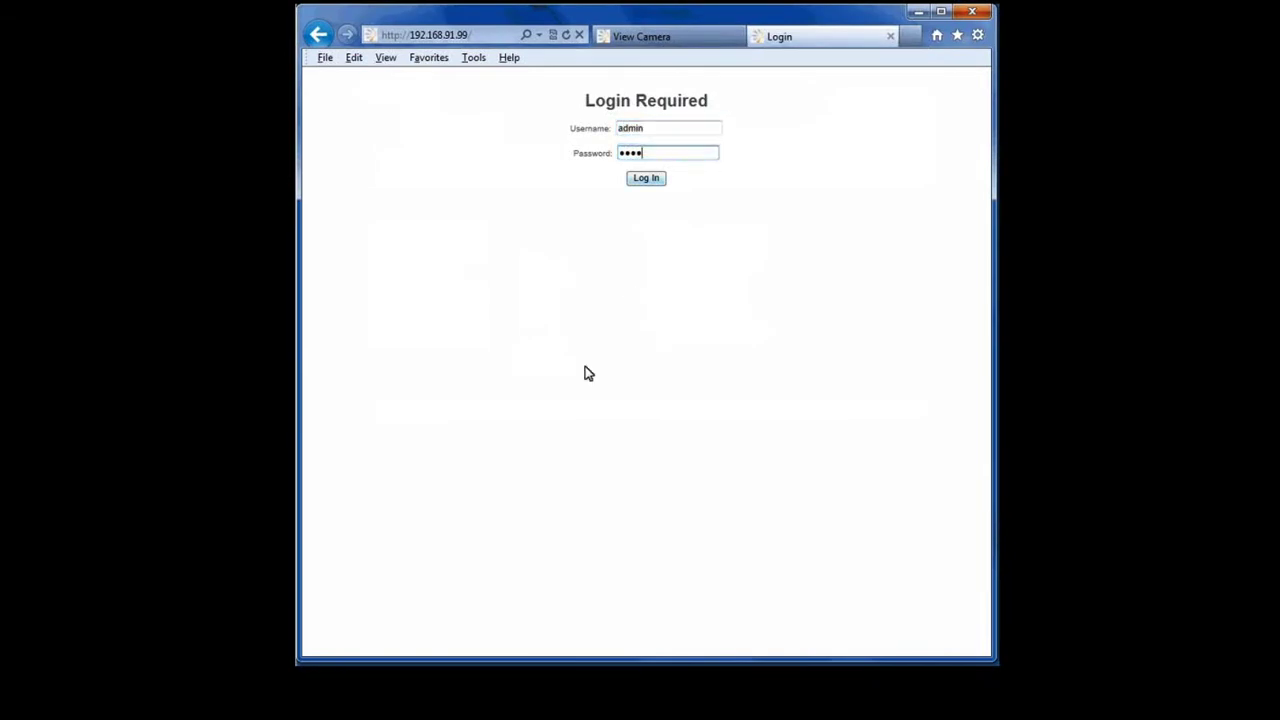
click(663, 187)
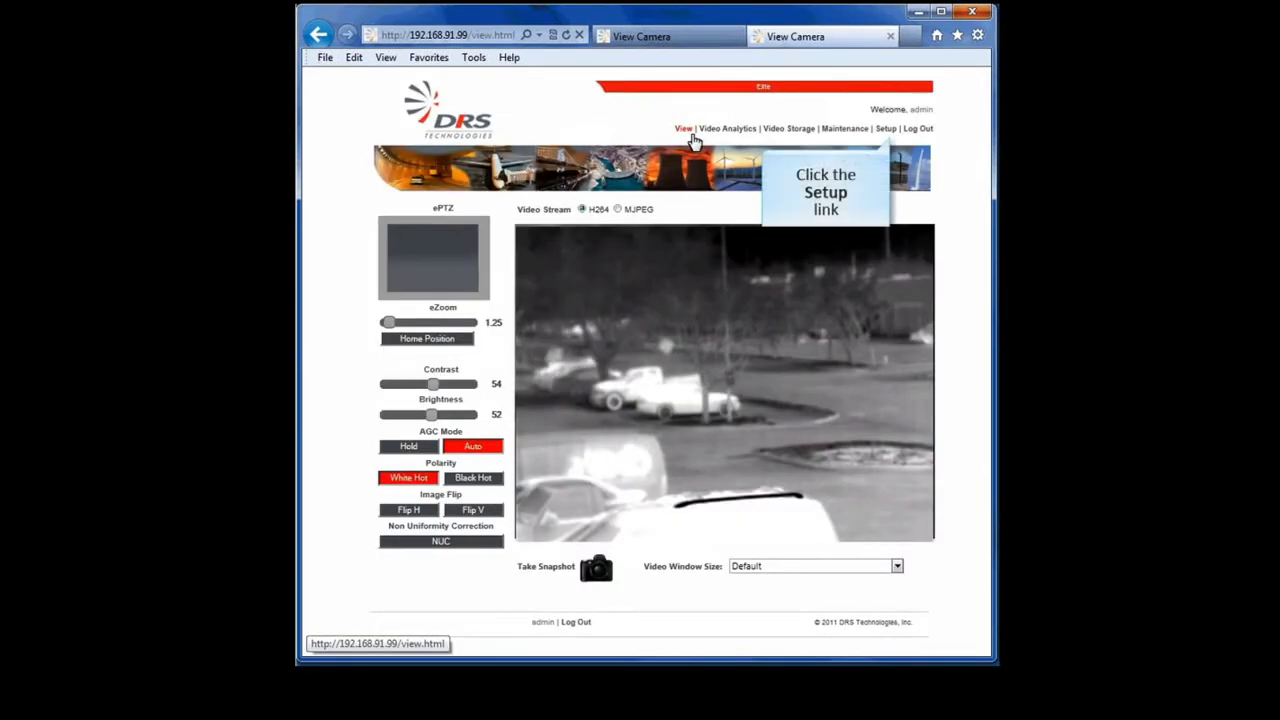
click(885, 130)
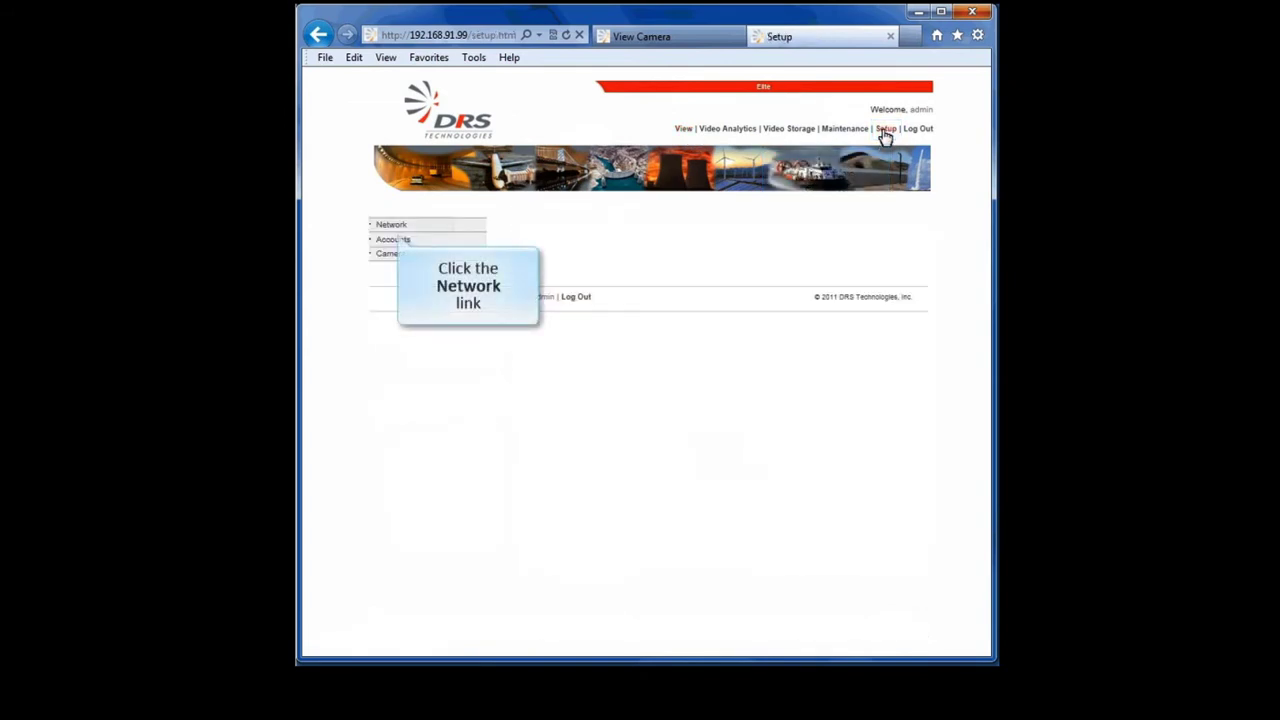
click(412, 228)
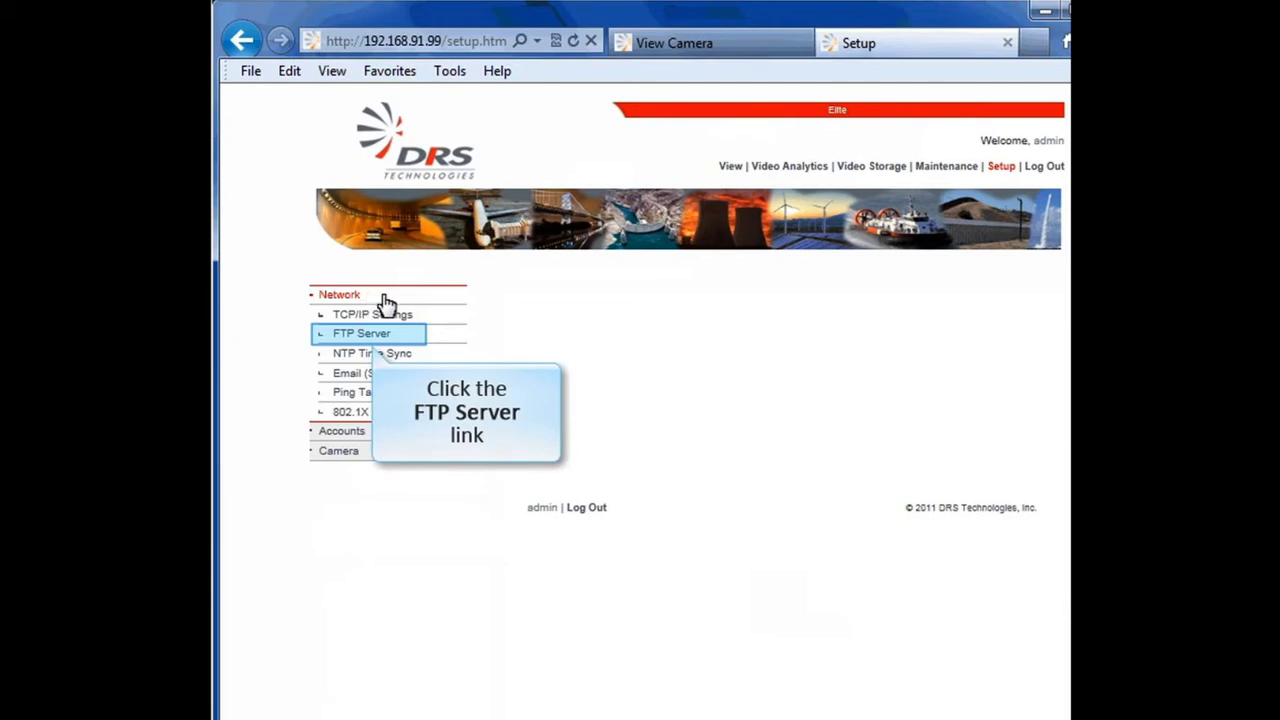
Step: Enter FTP server 10.100.62.56, port 21, the FTP username and password, and a My Documents\FTP path
click(410, 334)
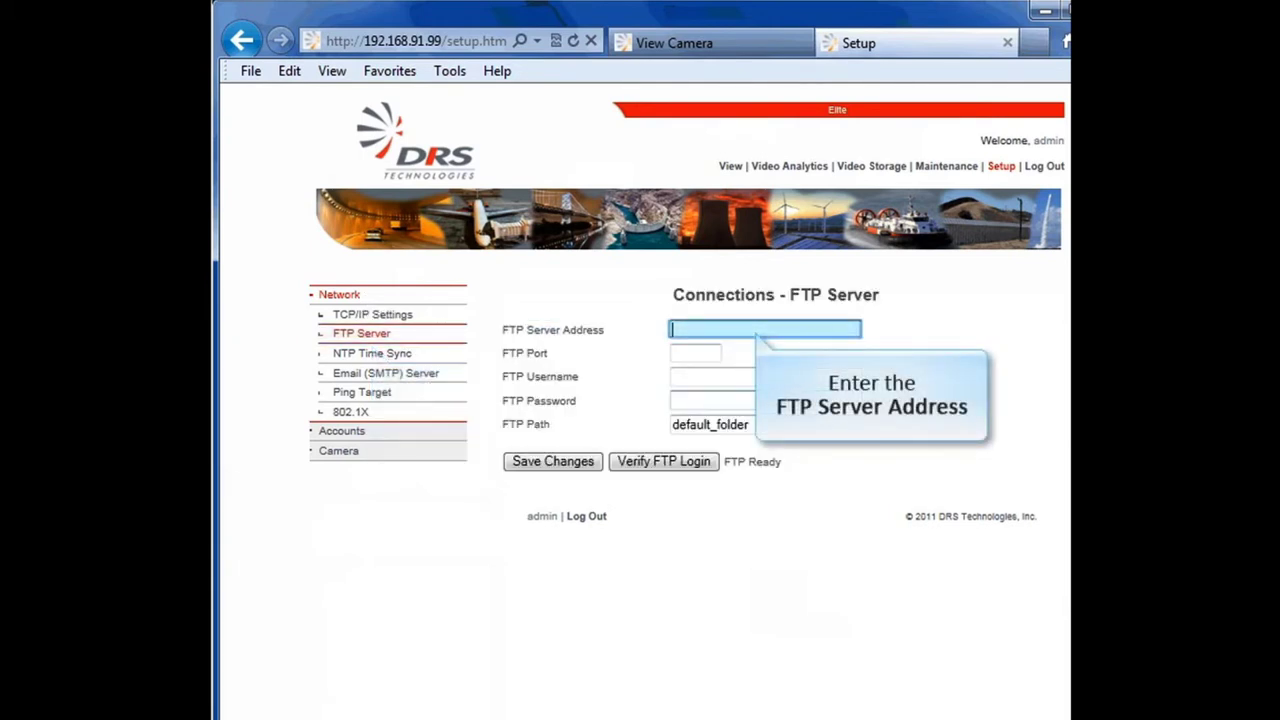
text(10.100.62.56)
click(695, 353)
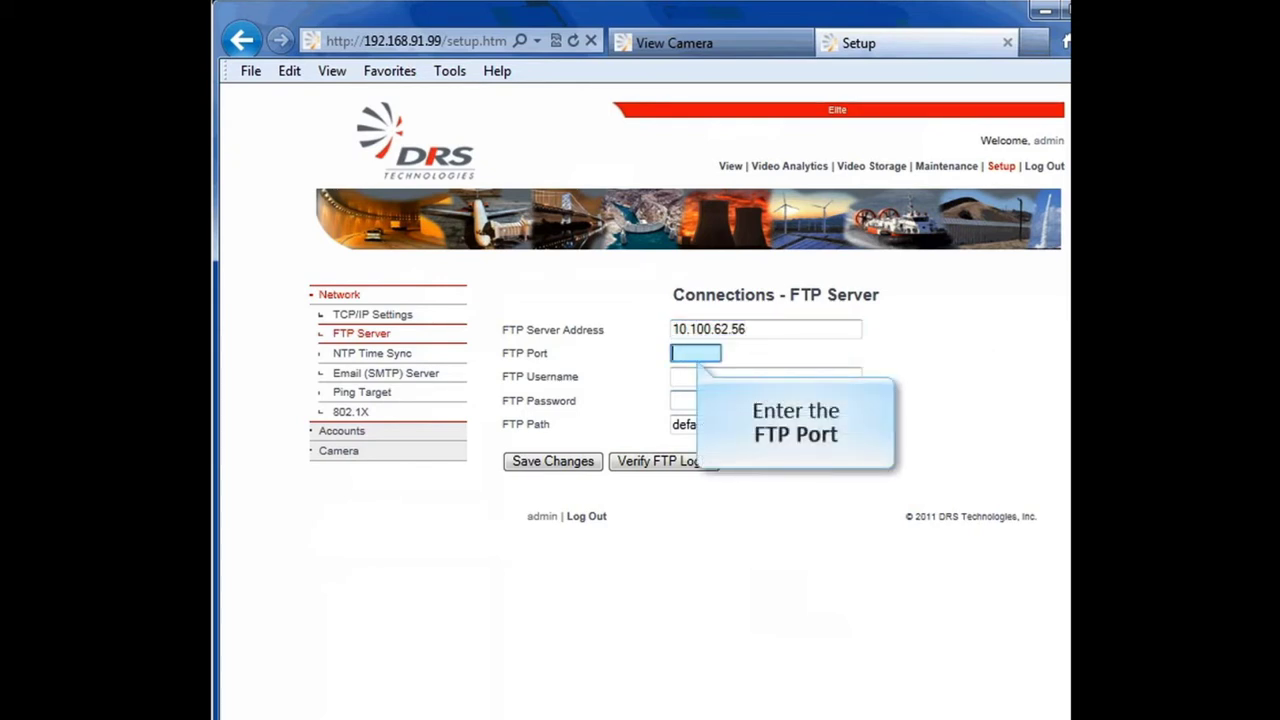
text(21)
click(765, 376)
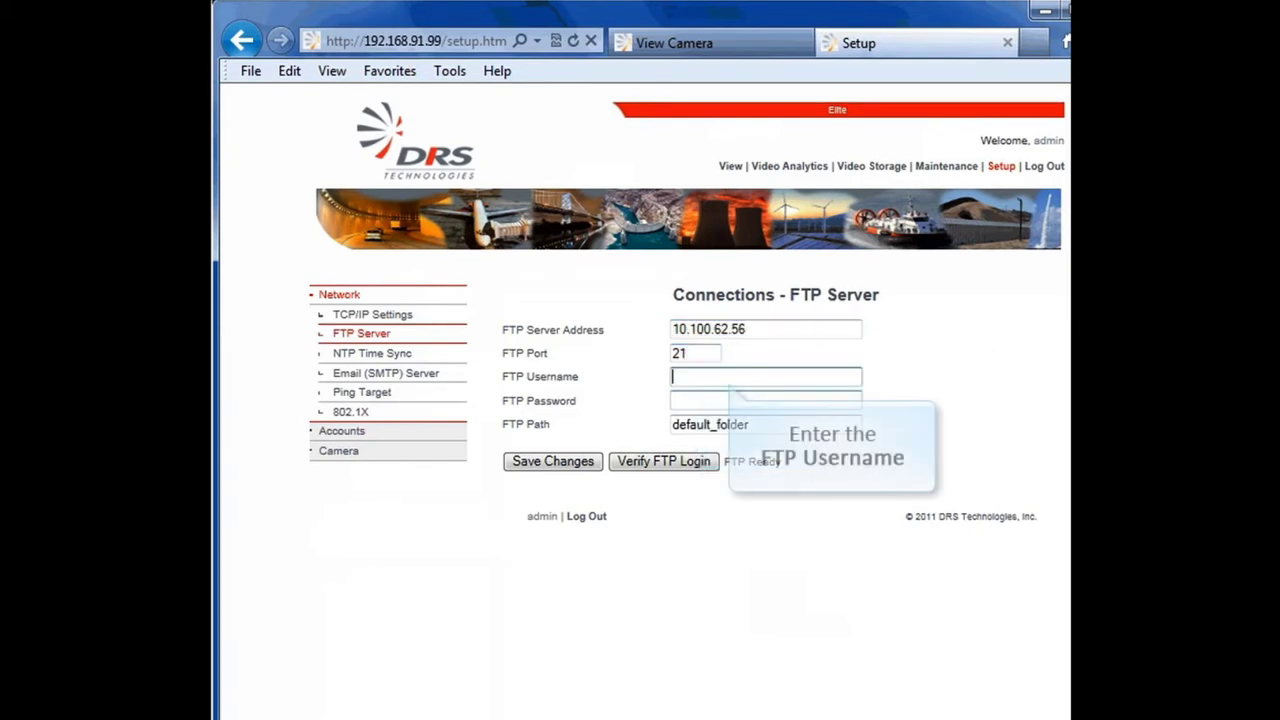
text(sysadmin)
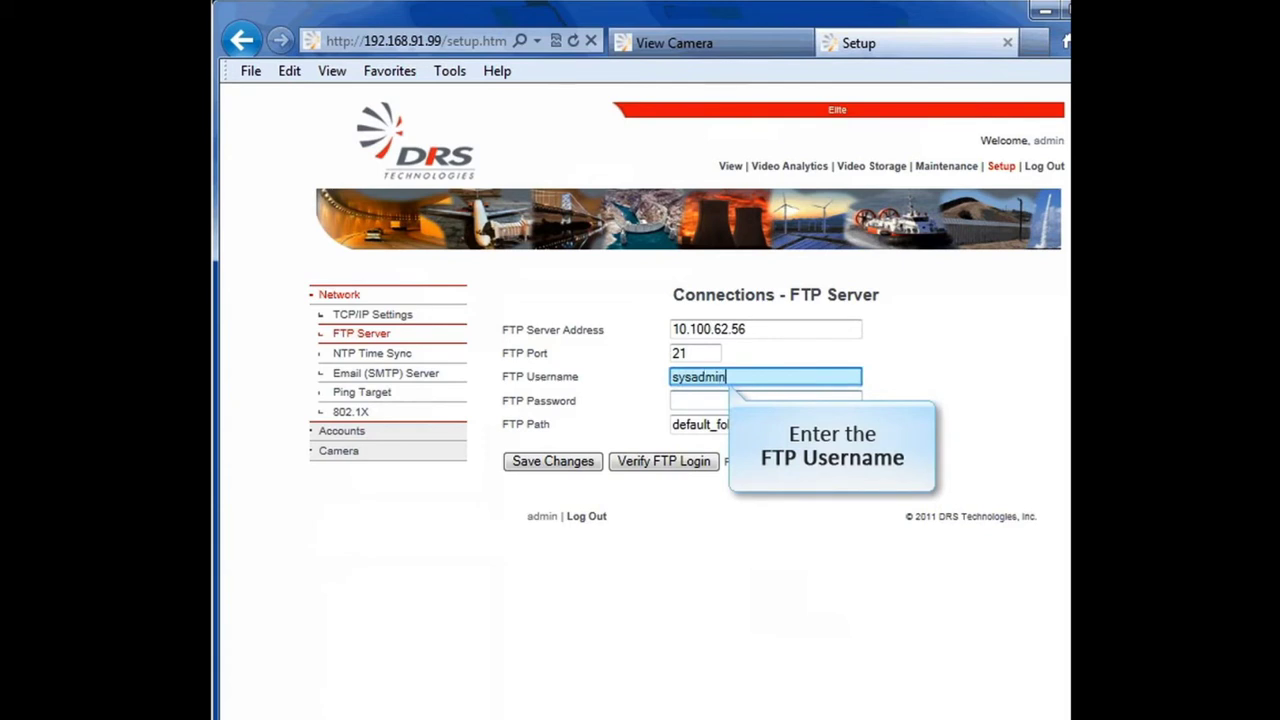
click(765, 400)
text(password)
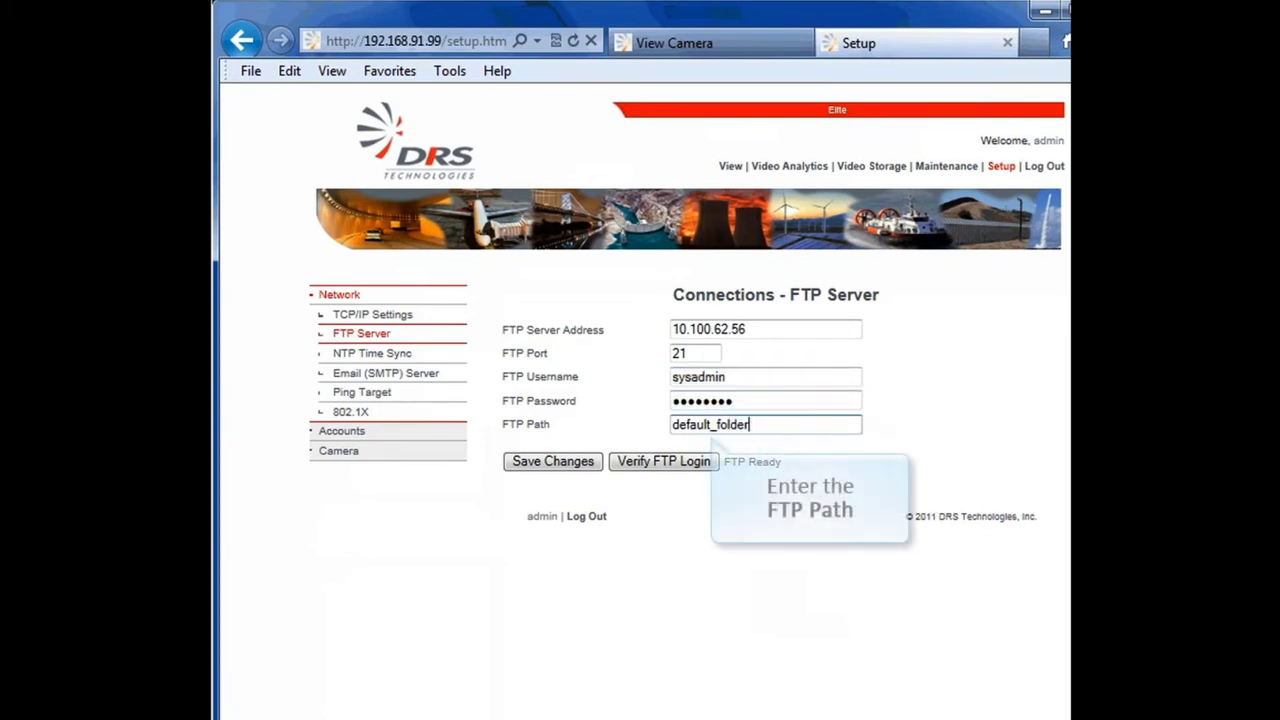
click(766, 424)
key(BackSpace)
key(BackSpace)
key(BackSpace)
key(BackSpace)
key(BackSpace)
key(BackSpace)
key(BackSpace)
key(BackSpace)
key(BackSpace)
key(BackSpace)
key(BackSpace)
key(BackSpace)
key(BackSpace)
key(BackSpace)
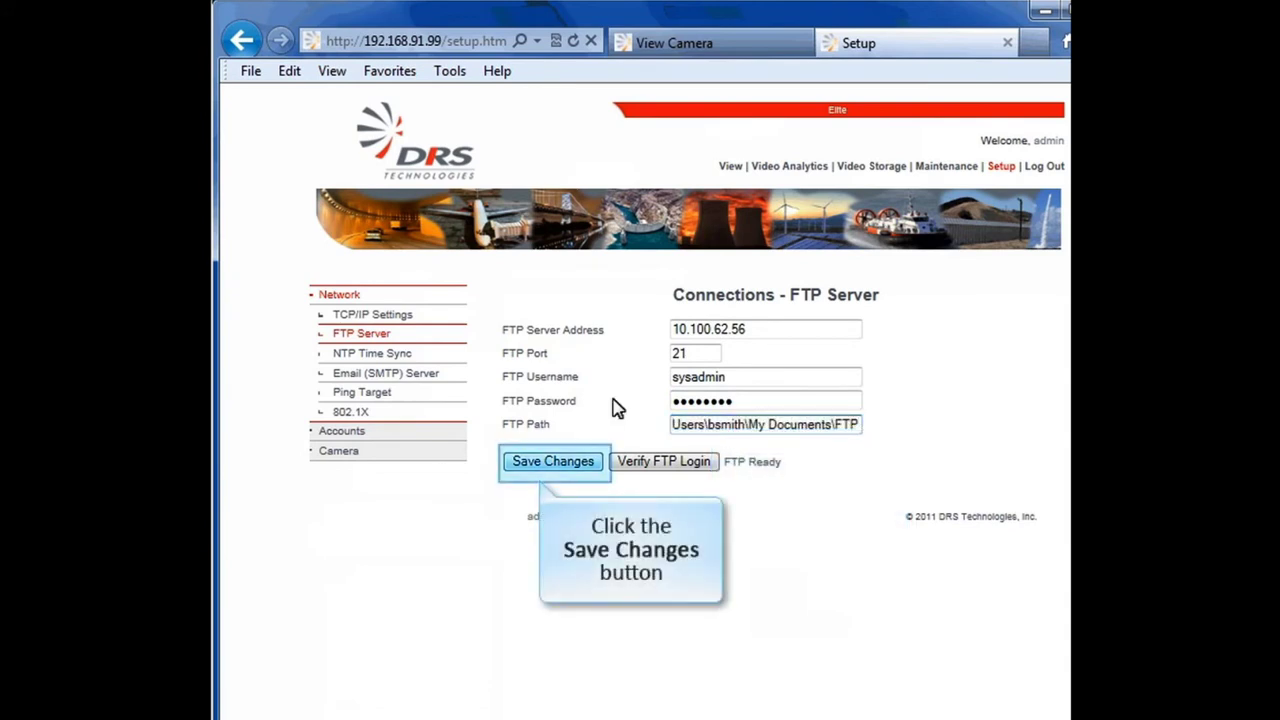
Step: Save the FTP settings and verify the FTP login shows FTP Ready
click(588, 461)
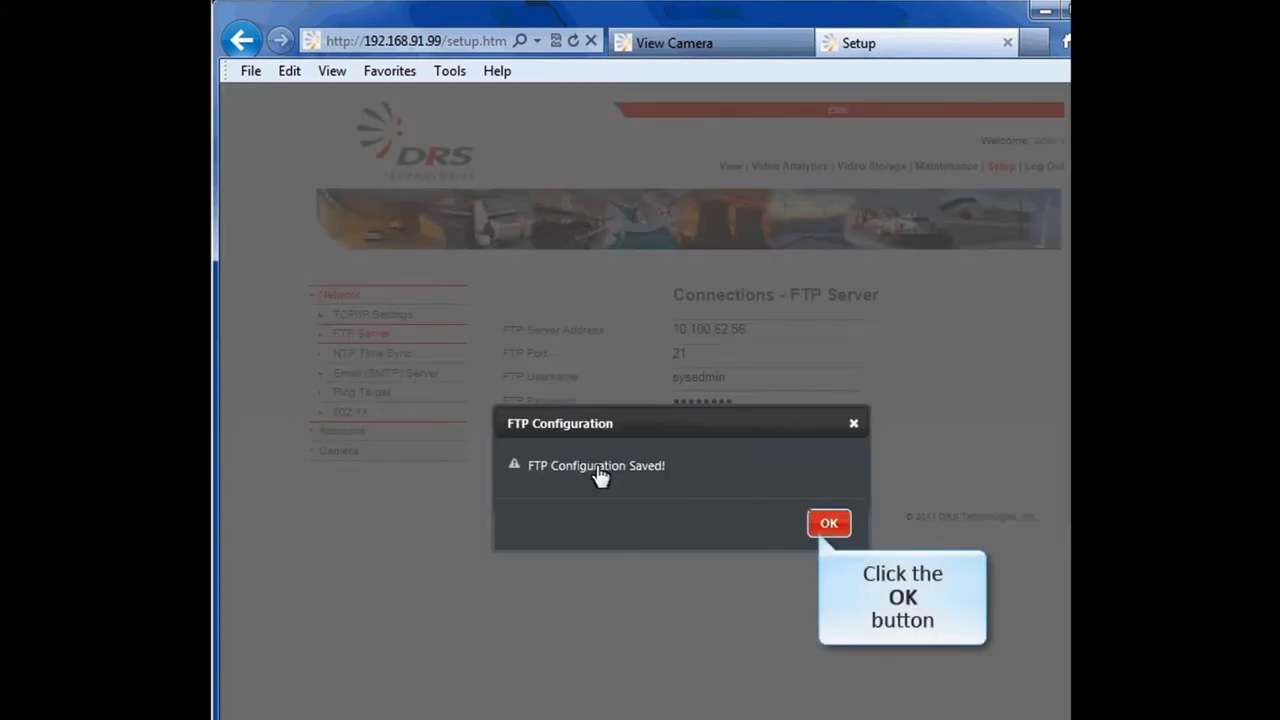
click(838, 526)
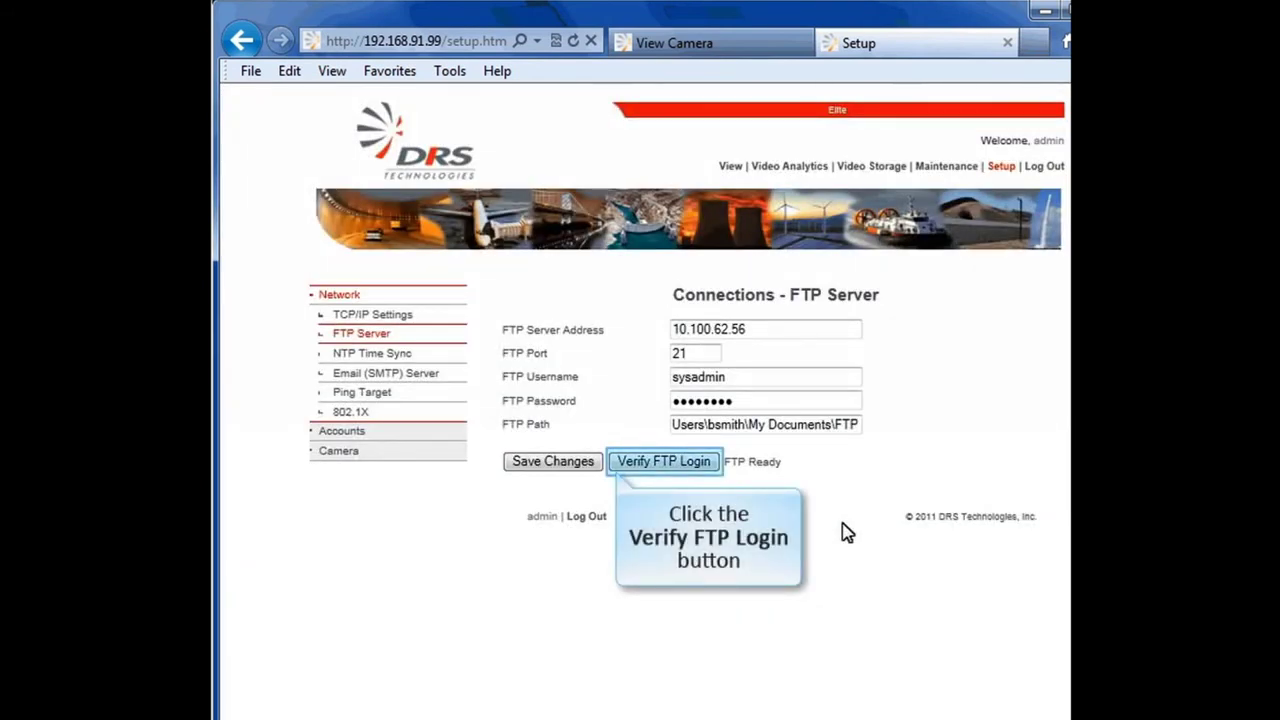
click(712, 468)
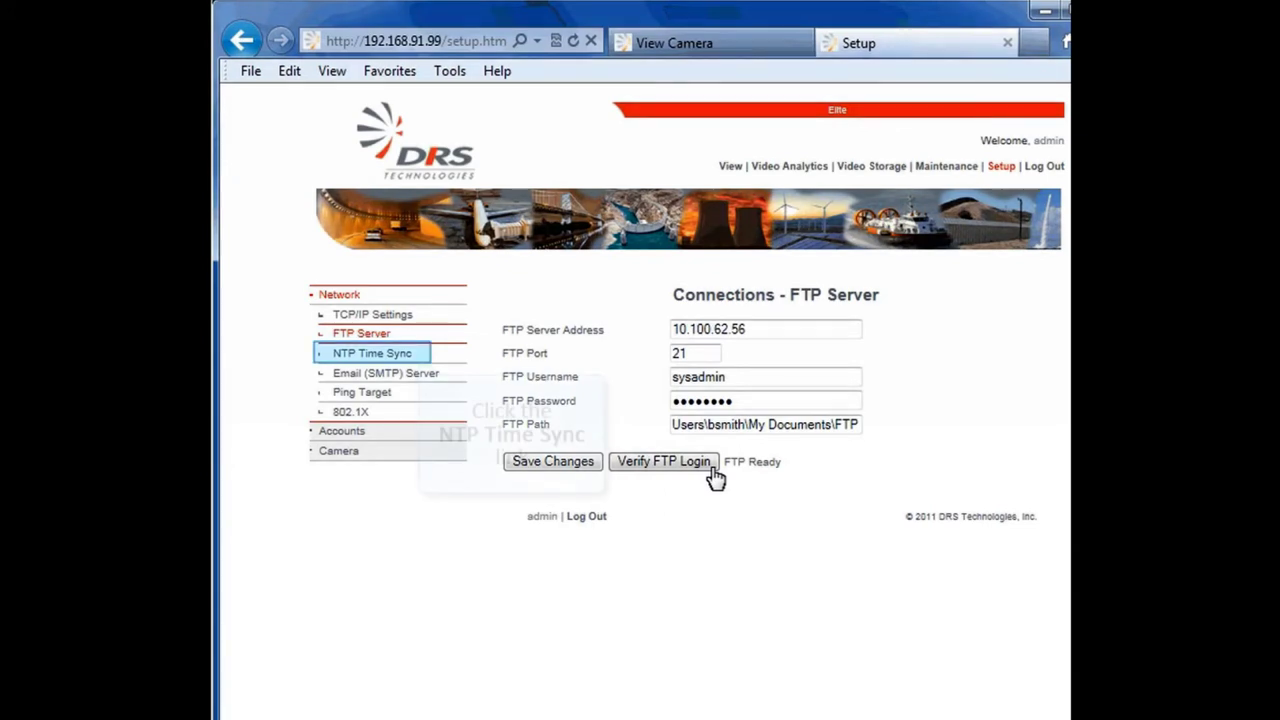
Step: Set the NTP Server to pool.ntp.org with Use NTP on Yes and save
click(422, 357)
text(pool.ntp.org)
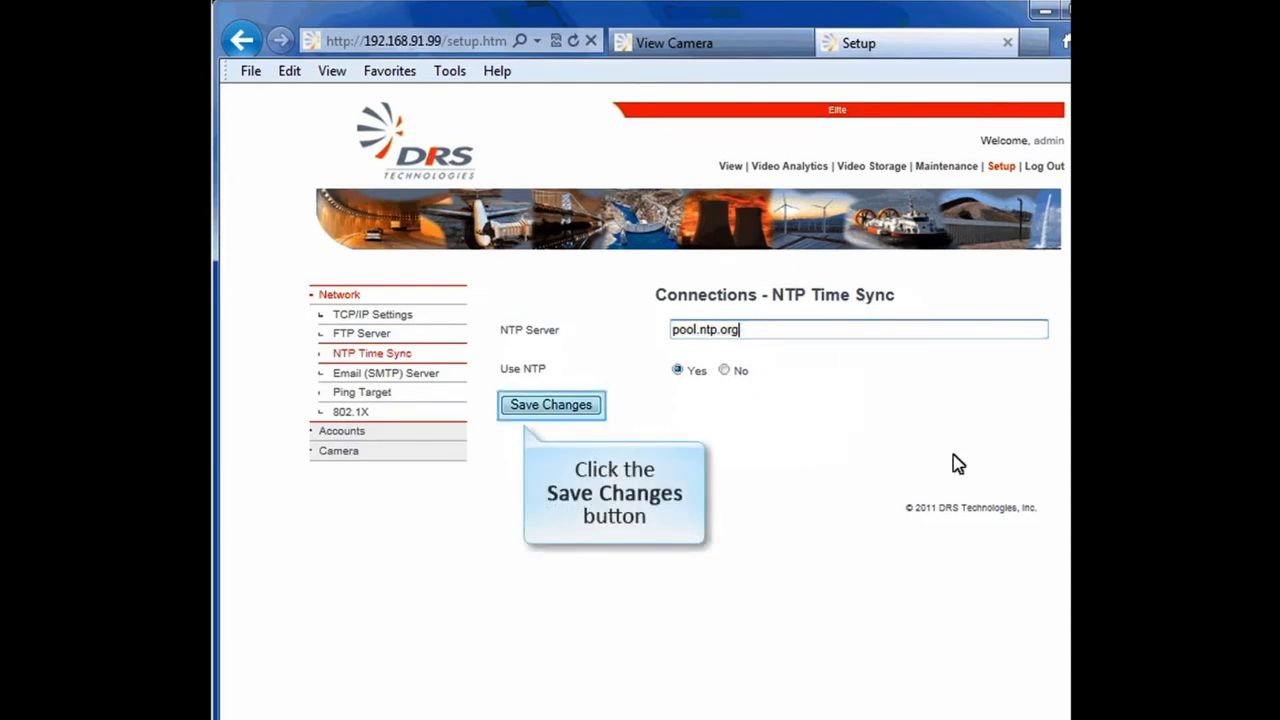
click(598, 412)
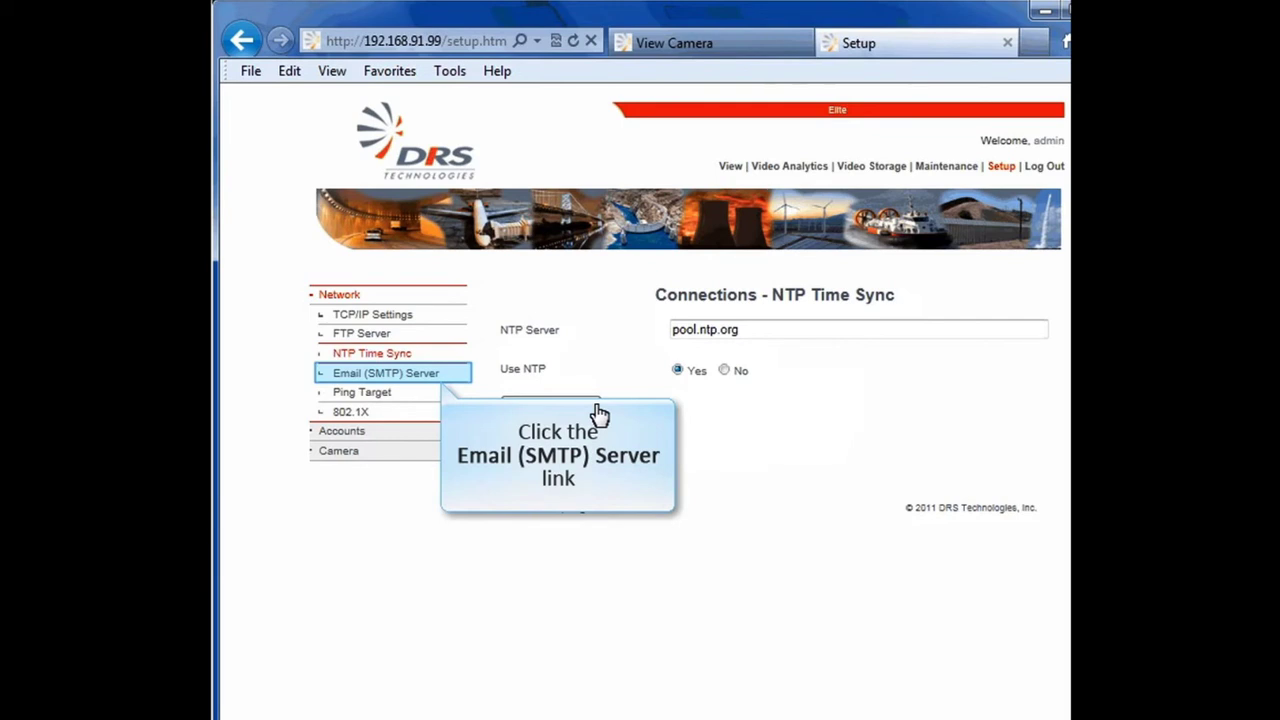
click(458, 378)
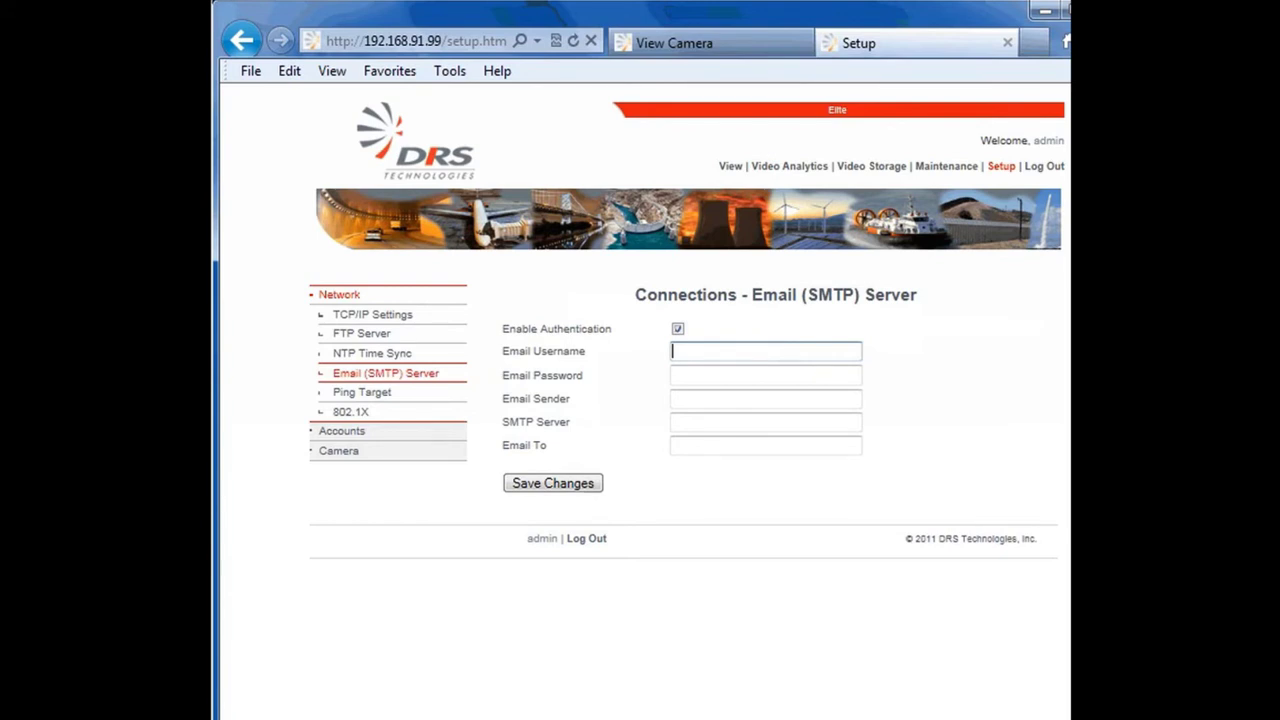
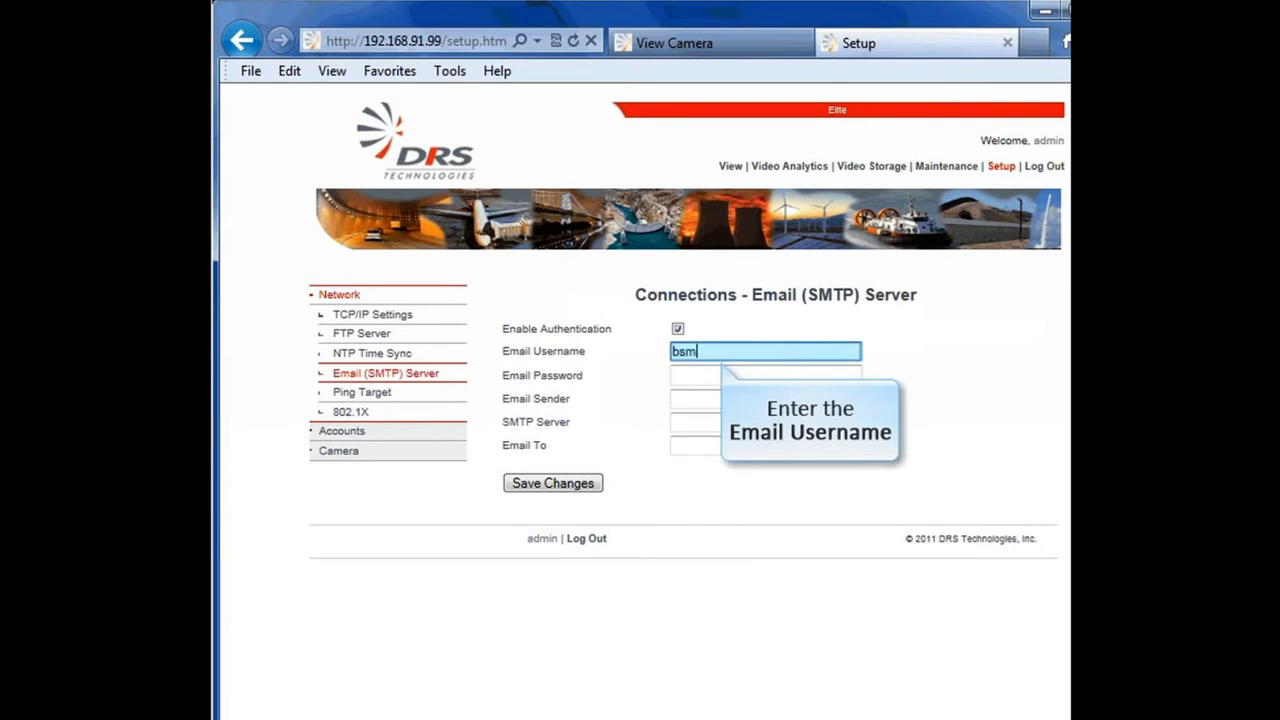
Step: Save SMTP settings: username, password, sender address, server outlook.abc.com and recipient address
key(Tab)
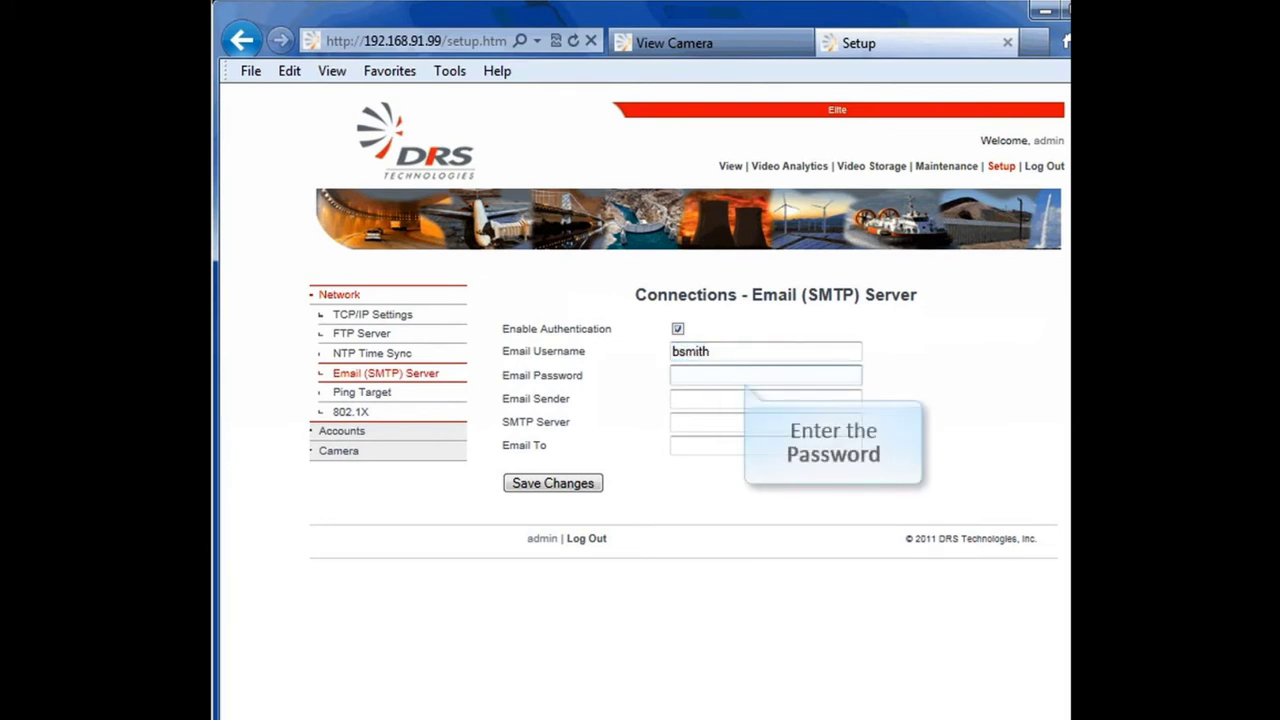
text(•••••••••)
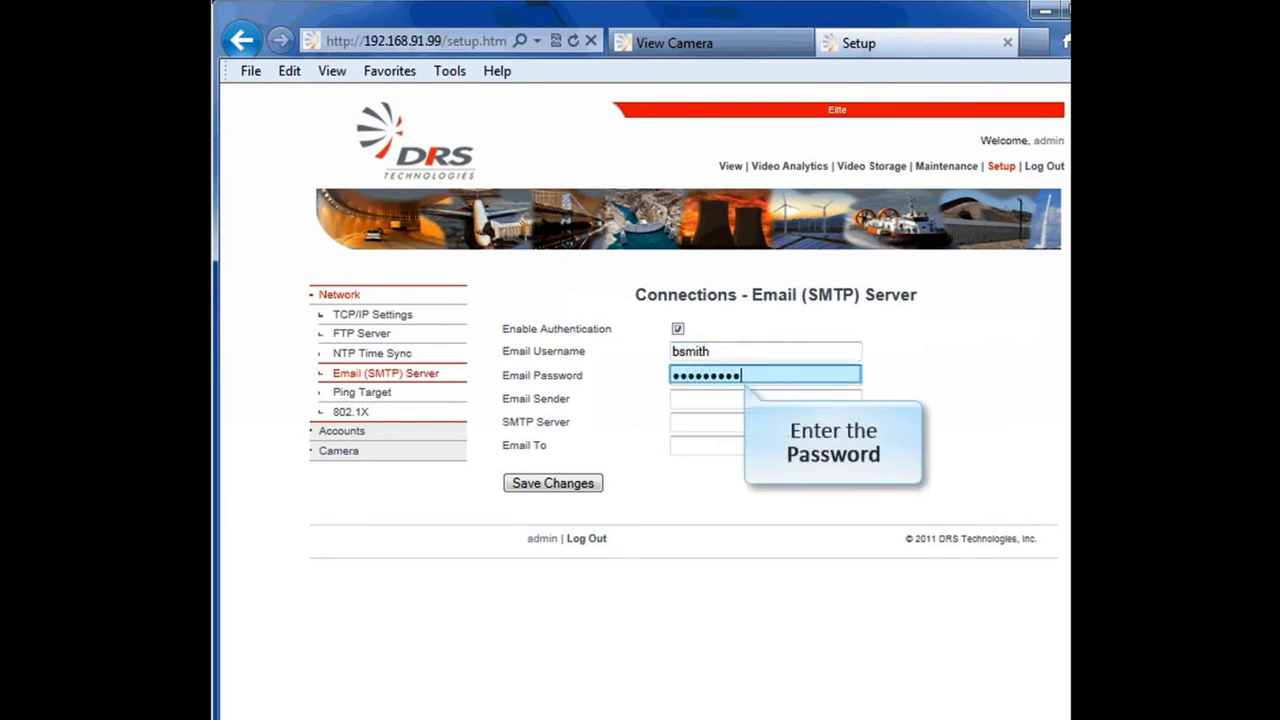
click(765, 398)
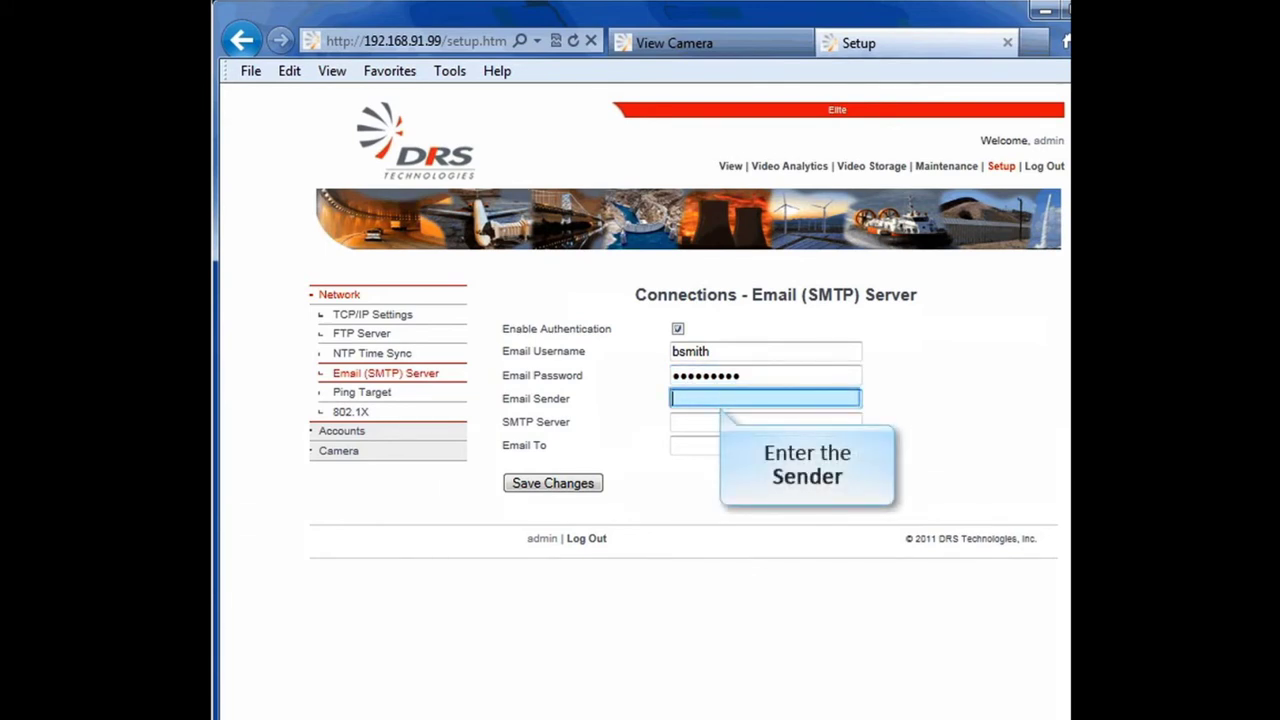
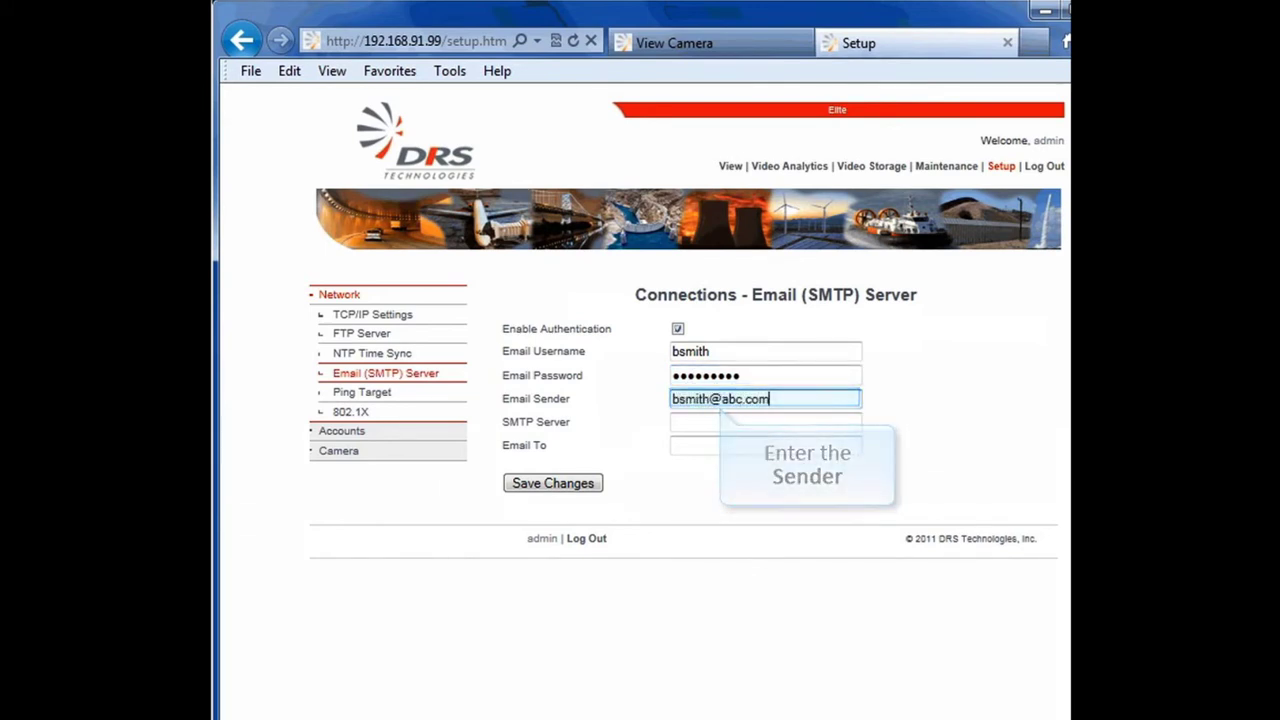
click(765, 421)
text(outlook.abc.com)
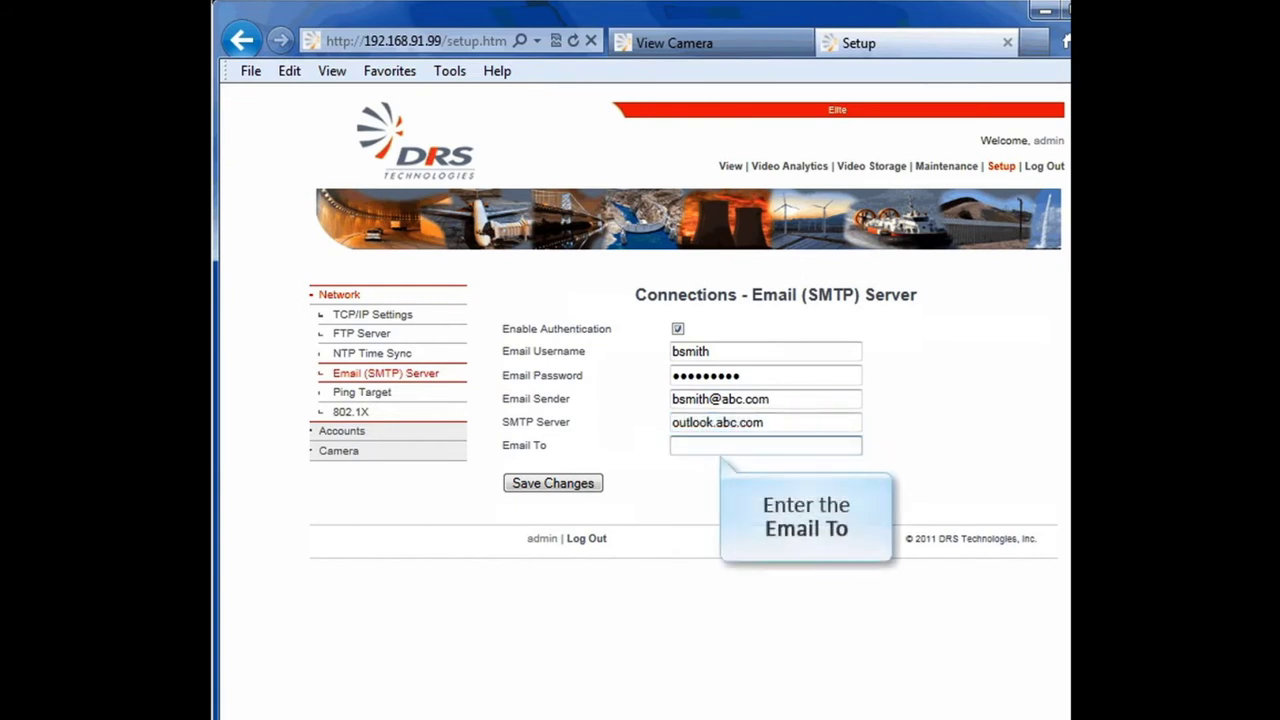
click(765, 445)
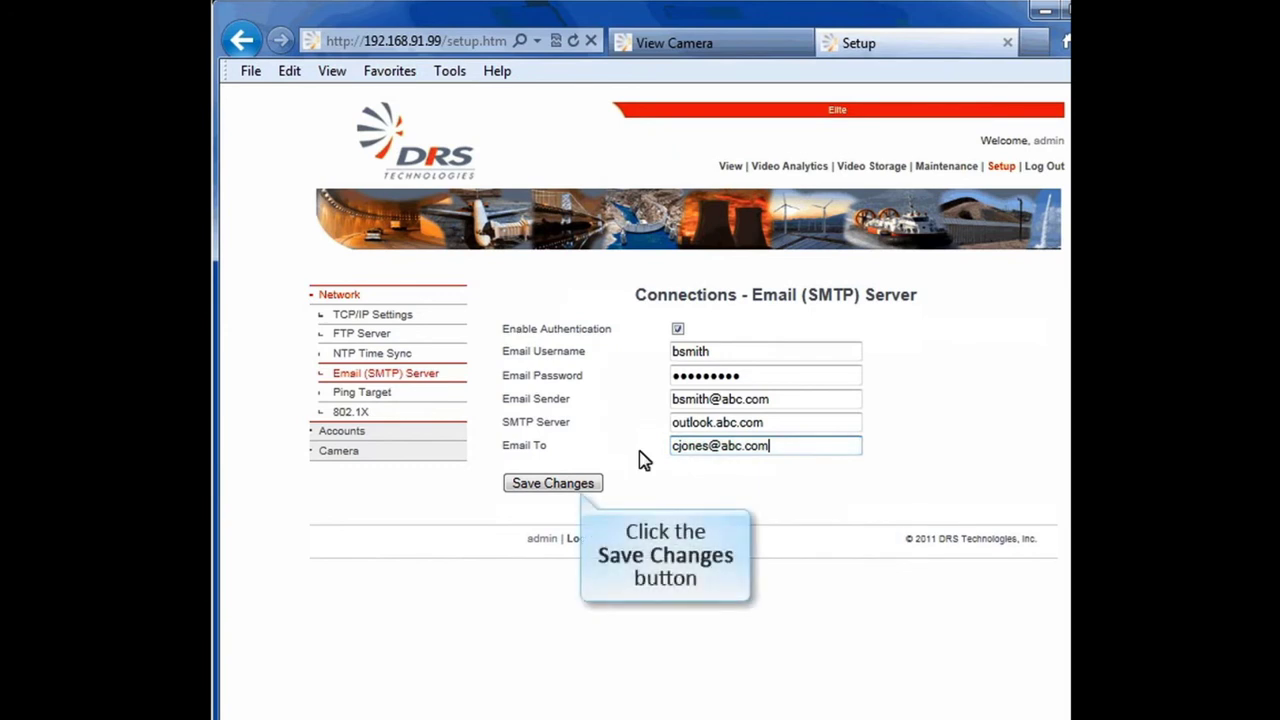
click(594, 485)
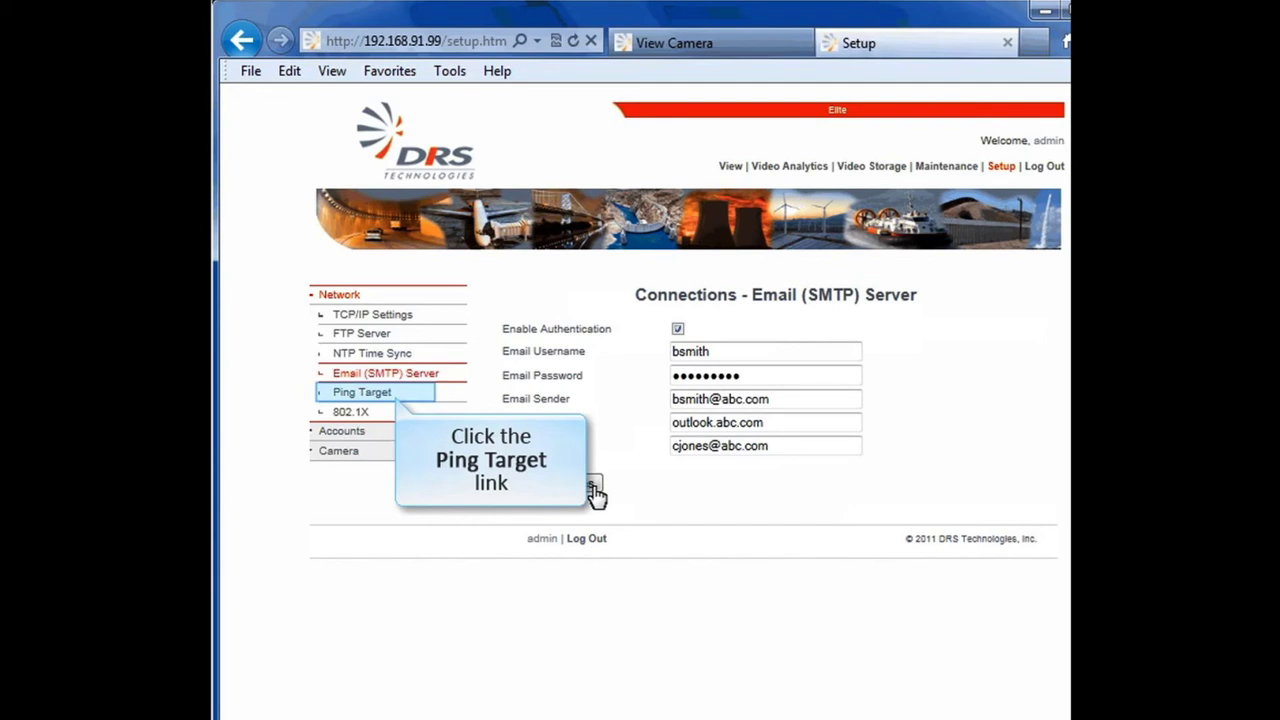
click(407, 393)
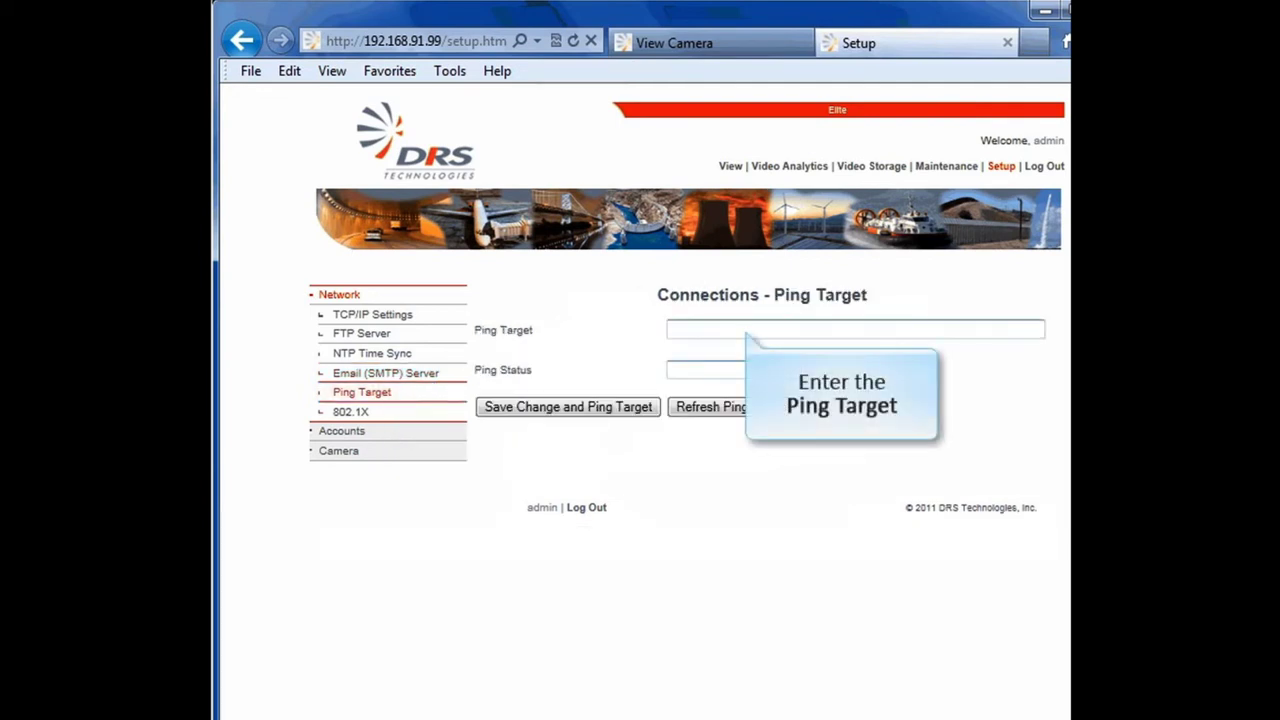
Step: Set the ping target to pool.ntp.org and refresh until the status shows Pass
text(pool.ntp.org)
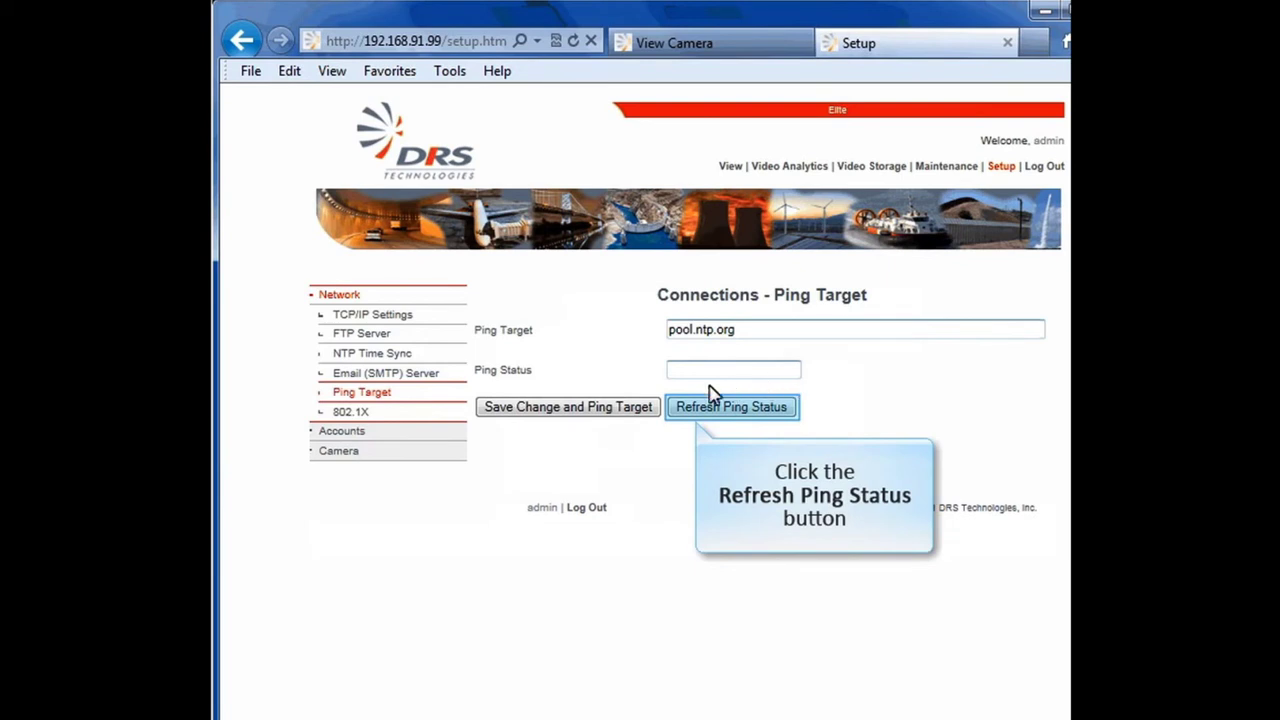
click(675, 408)
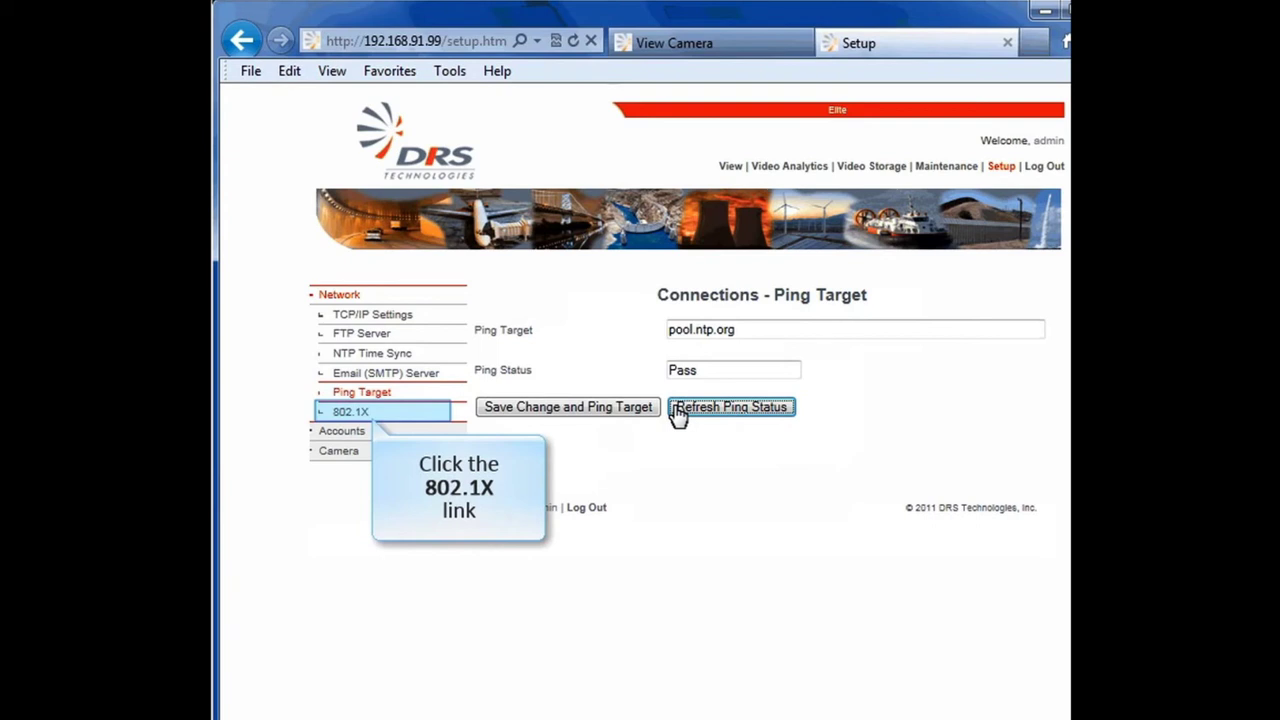
click(392, 415)
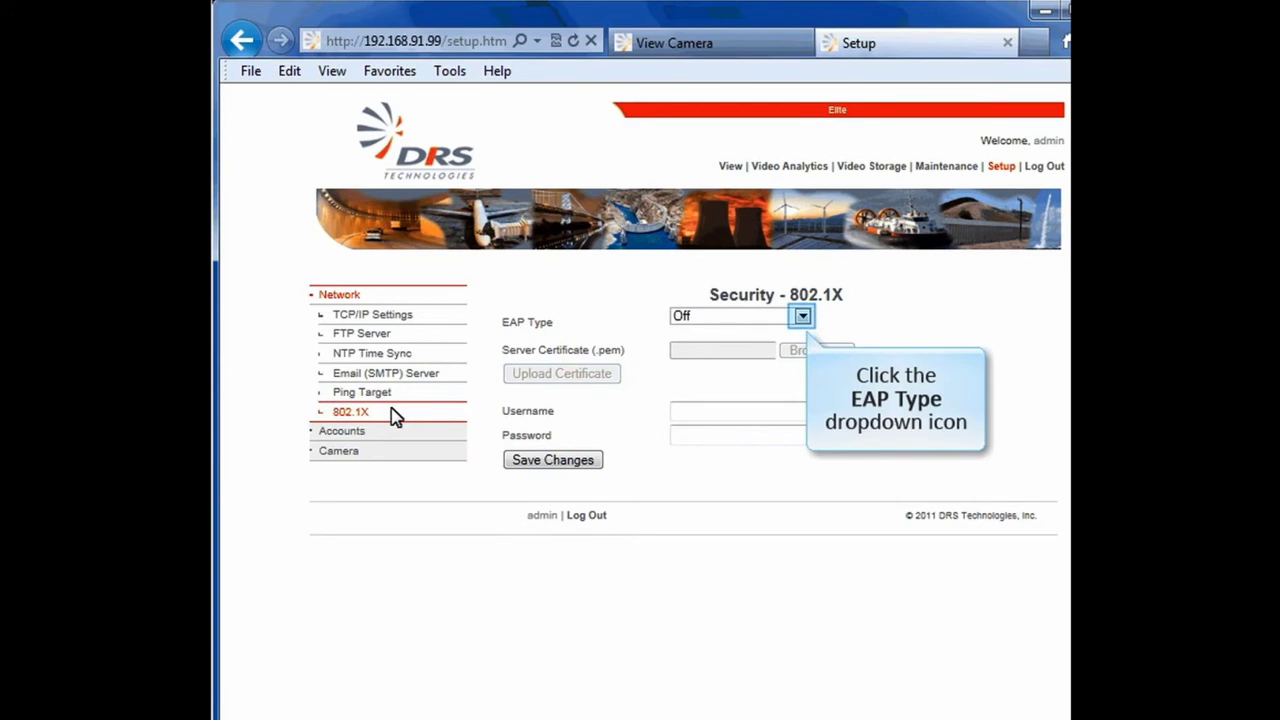
Step: Choose EAP-TTLS as the 802.1X EAP type, enter the username and password, and save
click(802, 316)
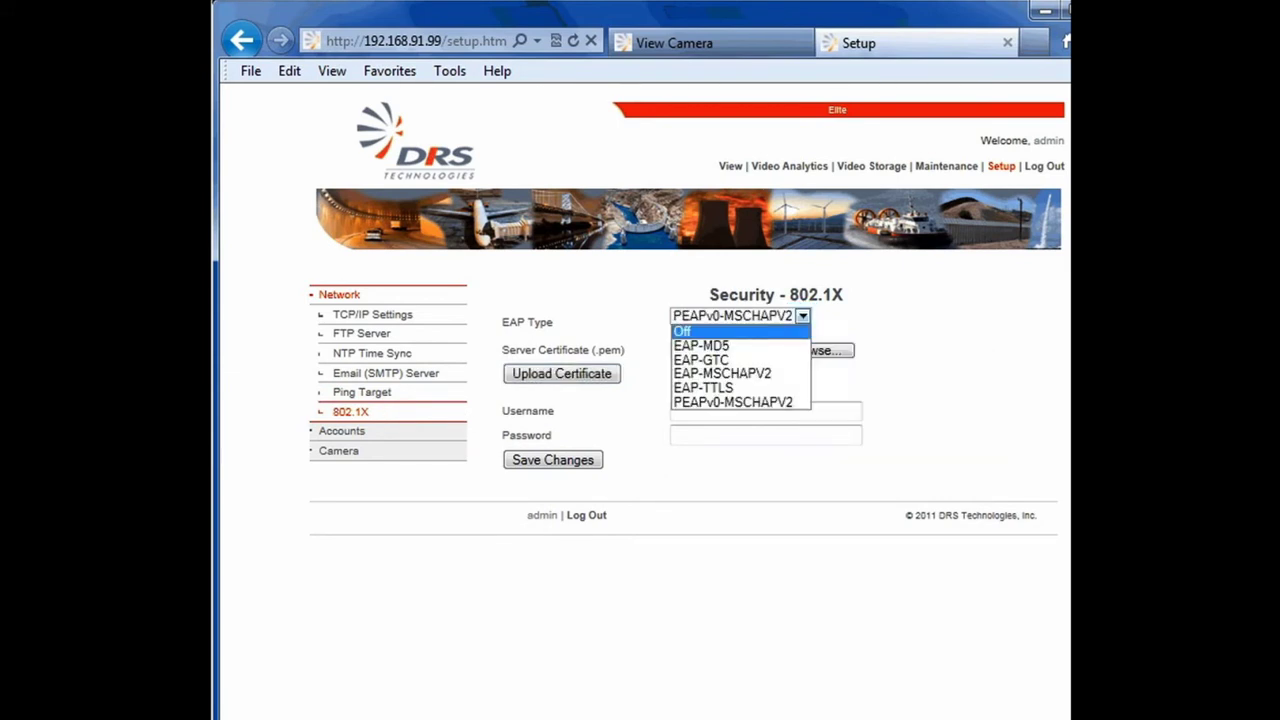
click(768, 389)
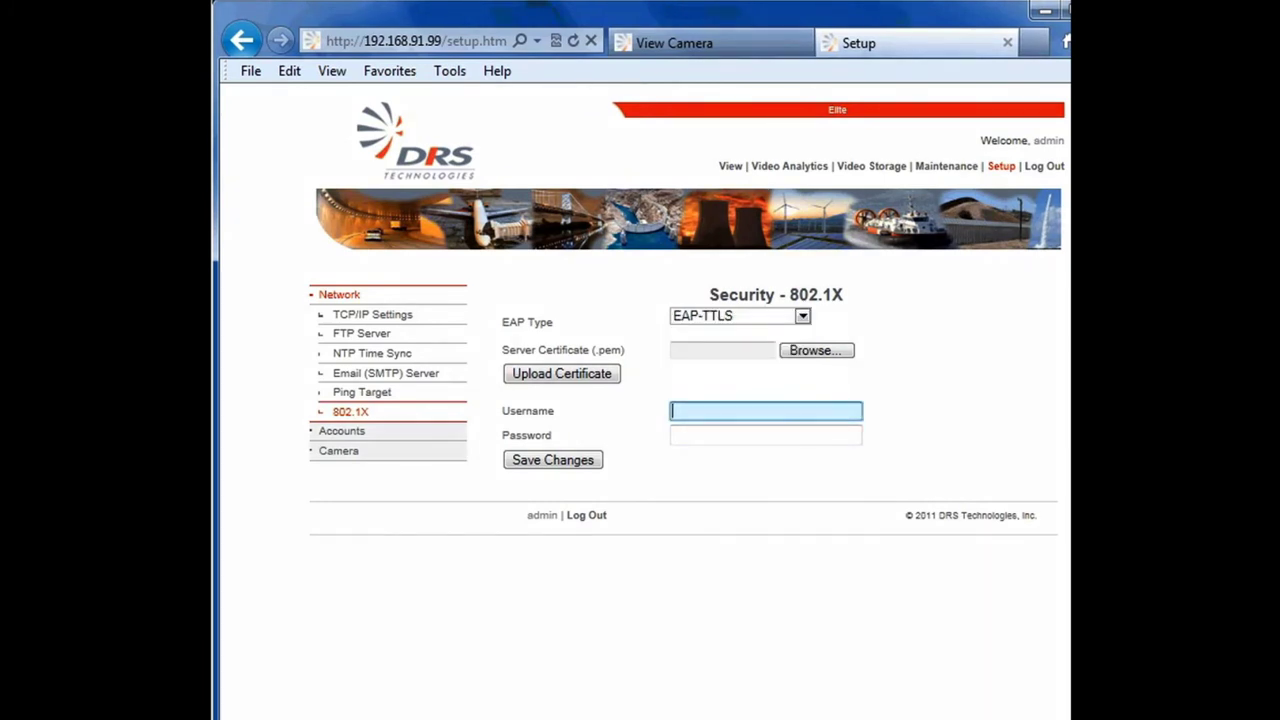
key(Tab)
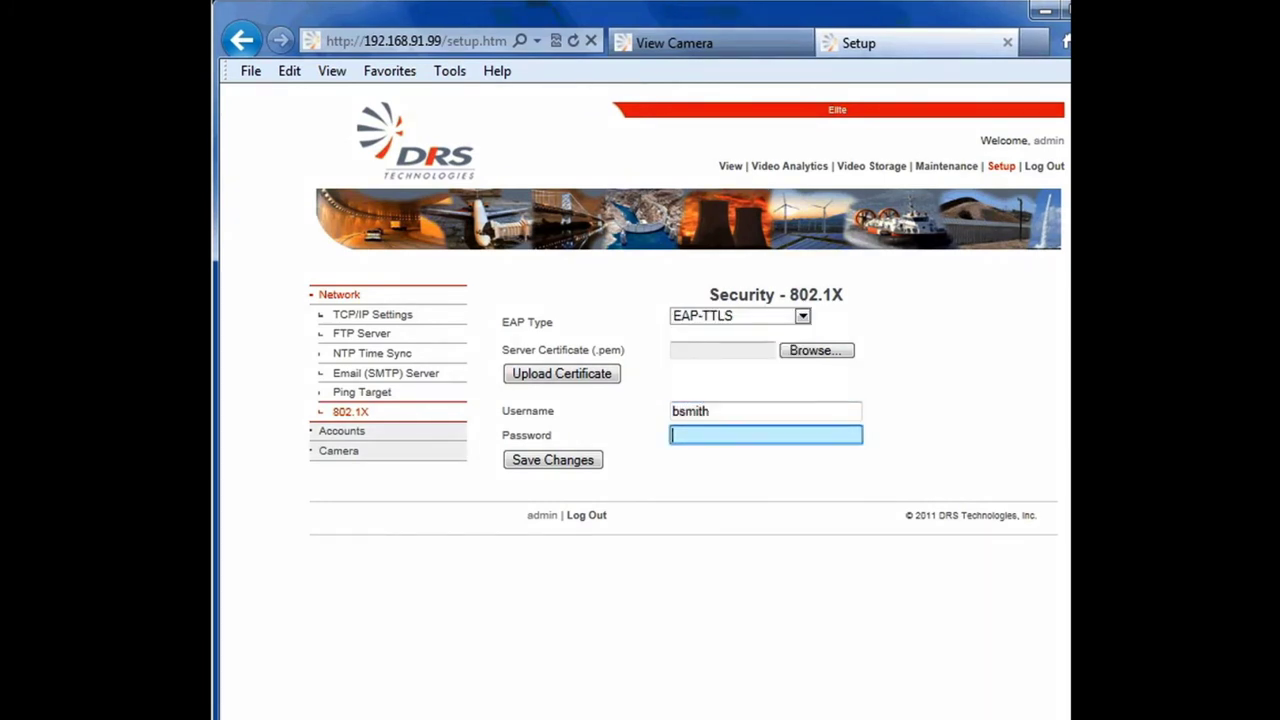
text(********)
key(Tab)
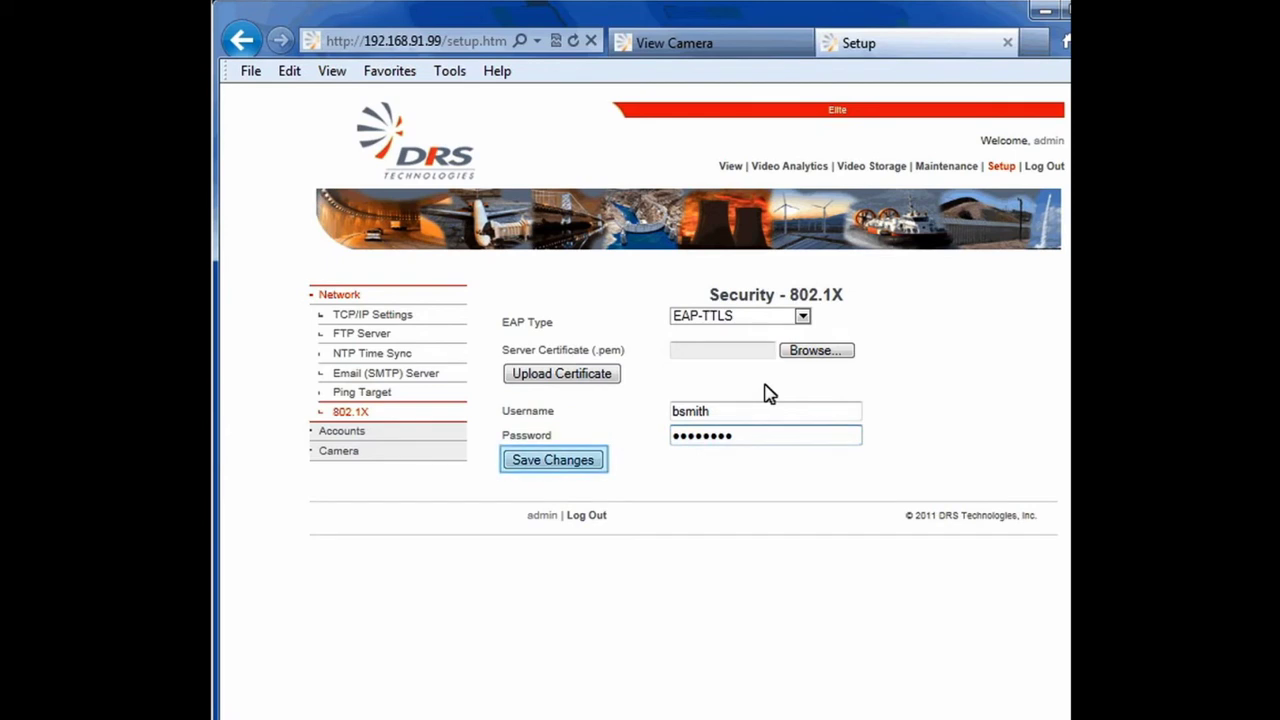
click(599, 466)
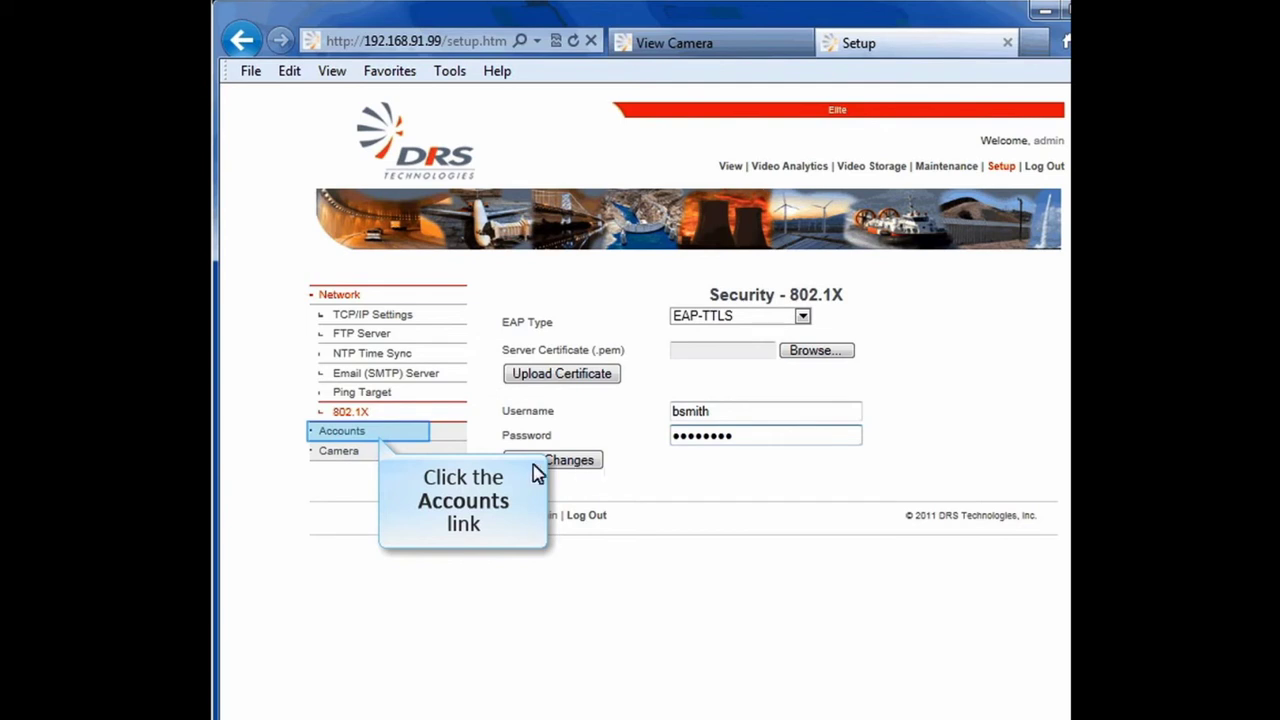
click(352, 431)
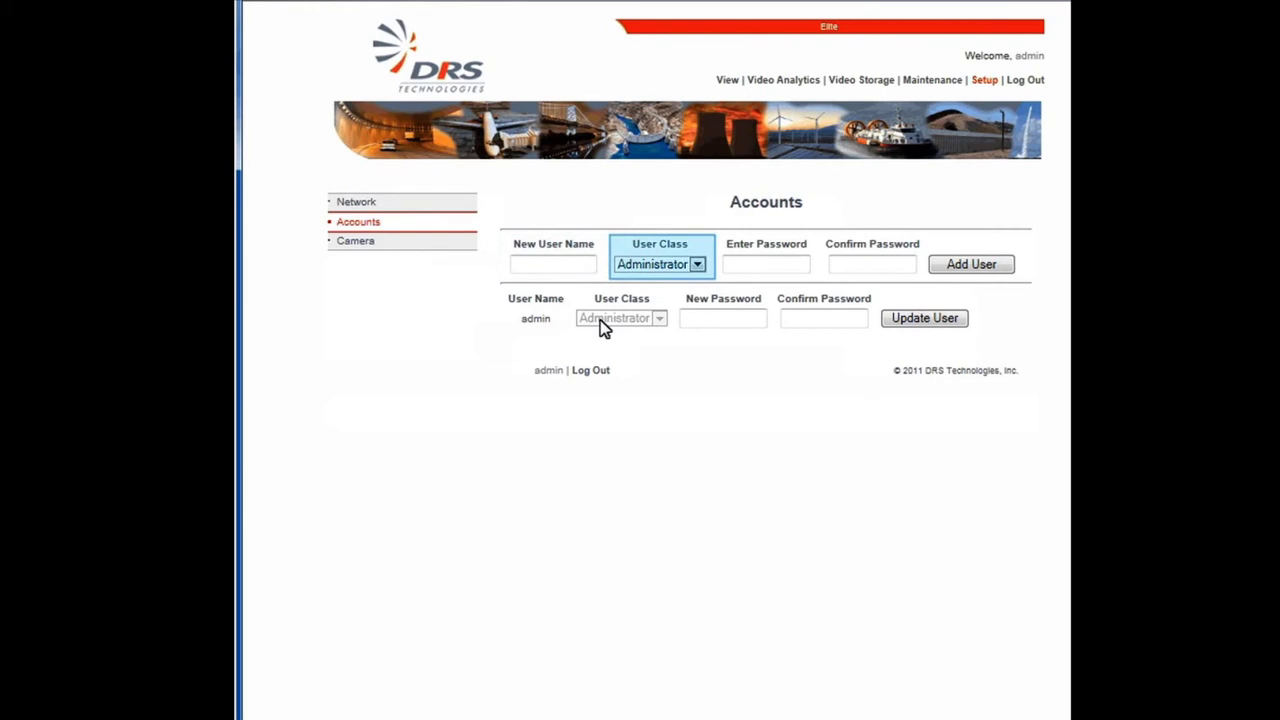
Step: Review the user classes offered in the new-user form's User Class dropdown
click(698, 265)
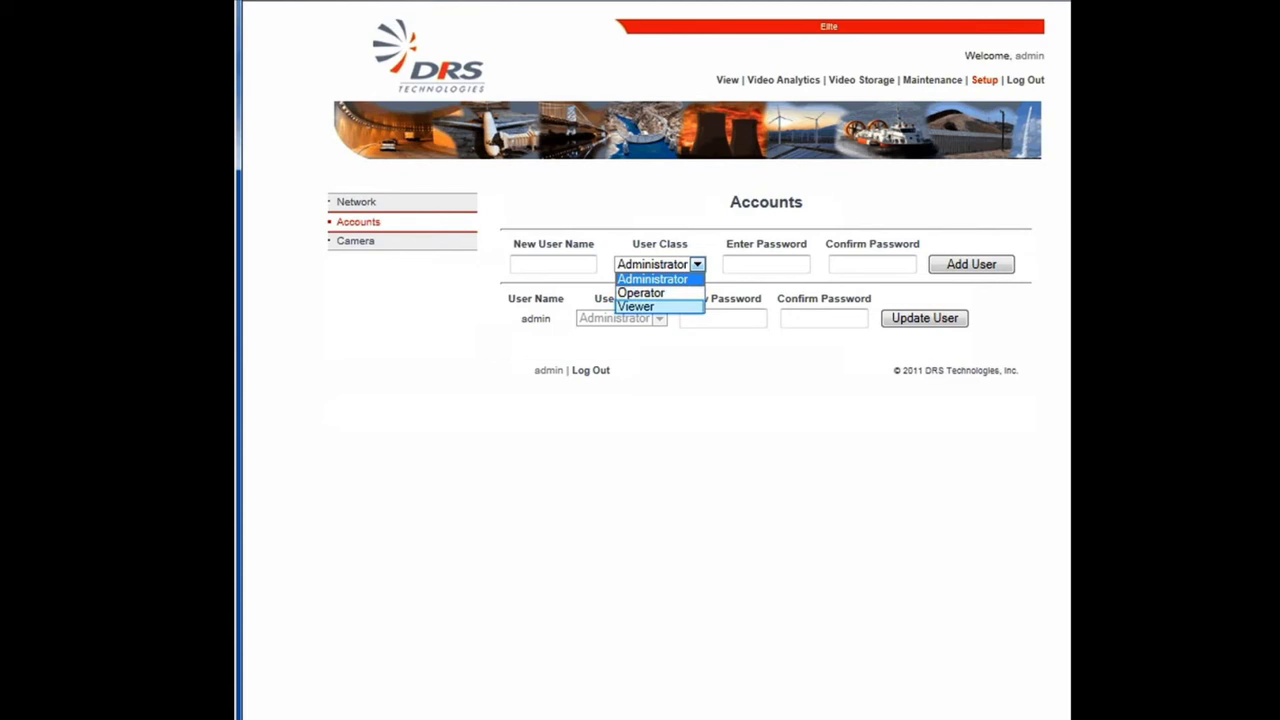
Step: Add a new user with the Operator class and a confirmed password
click(553, 264)
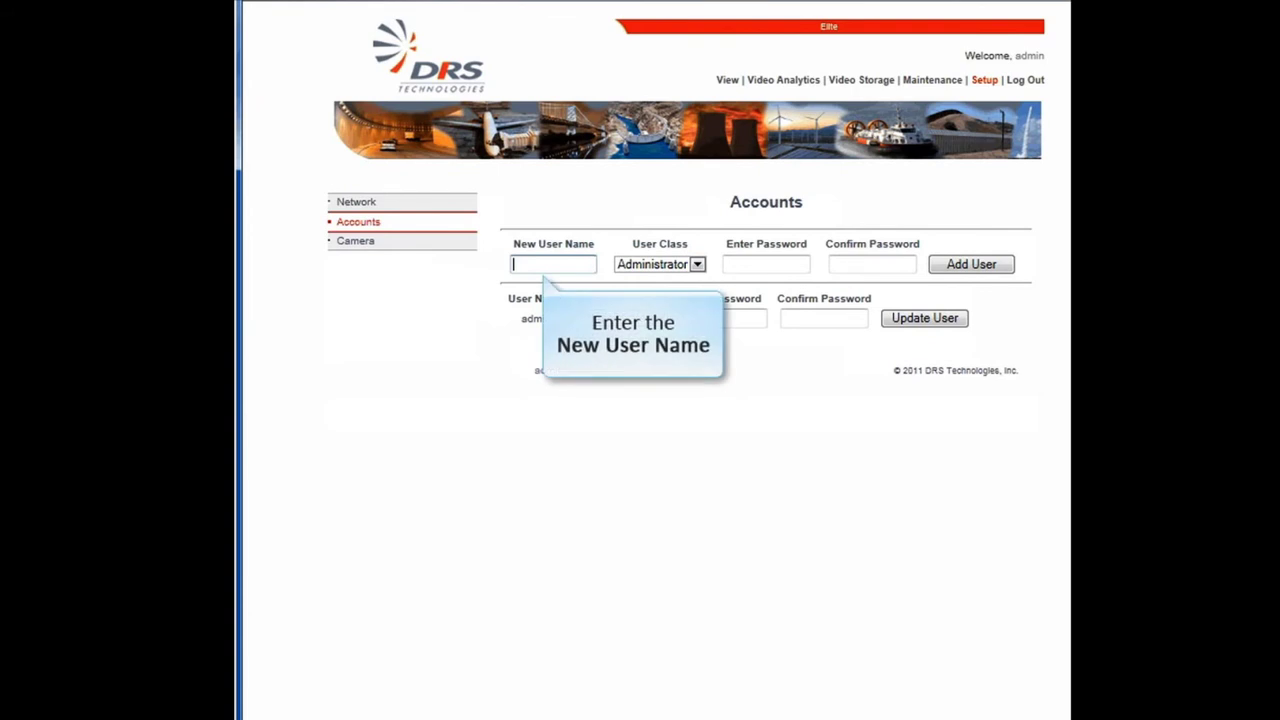
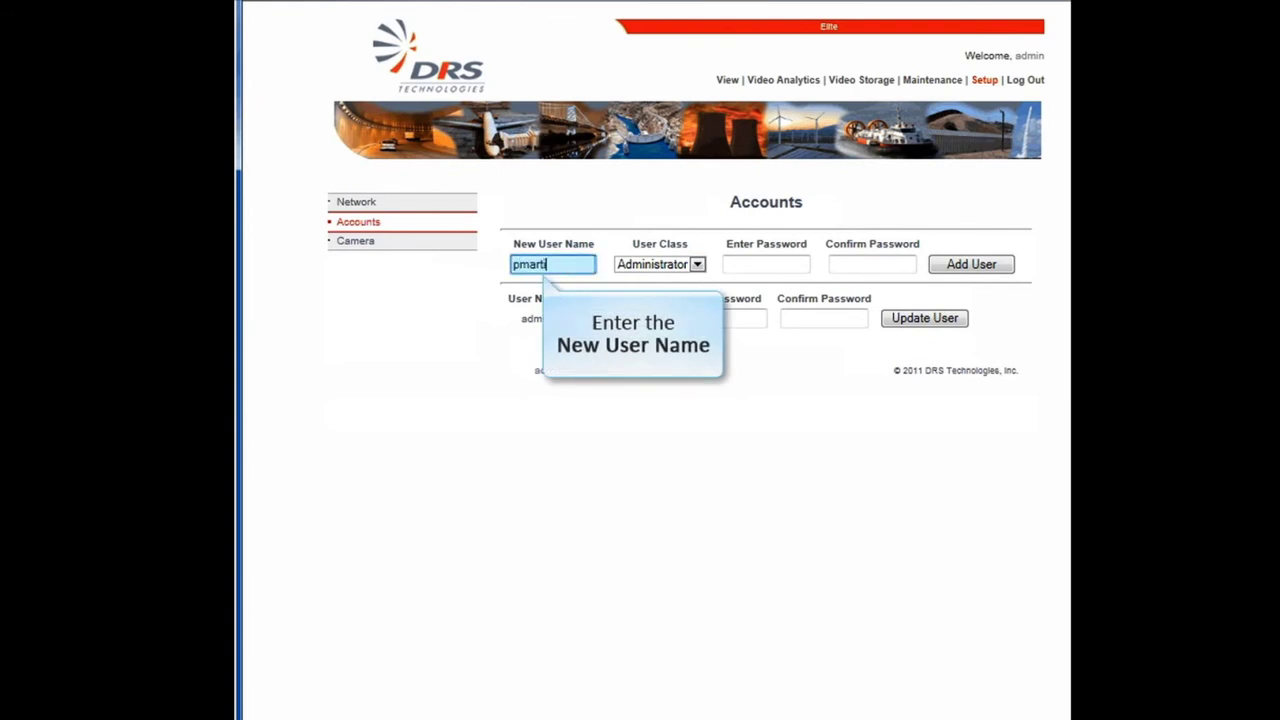
click(697, 266)
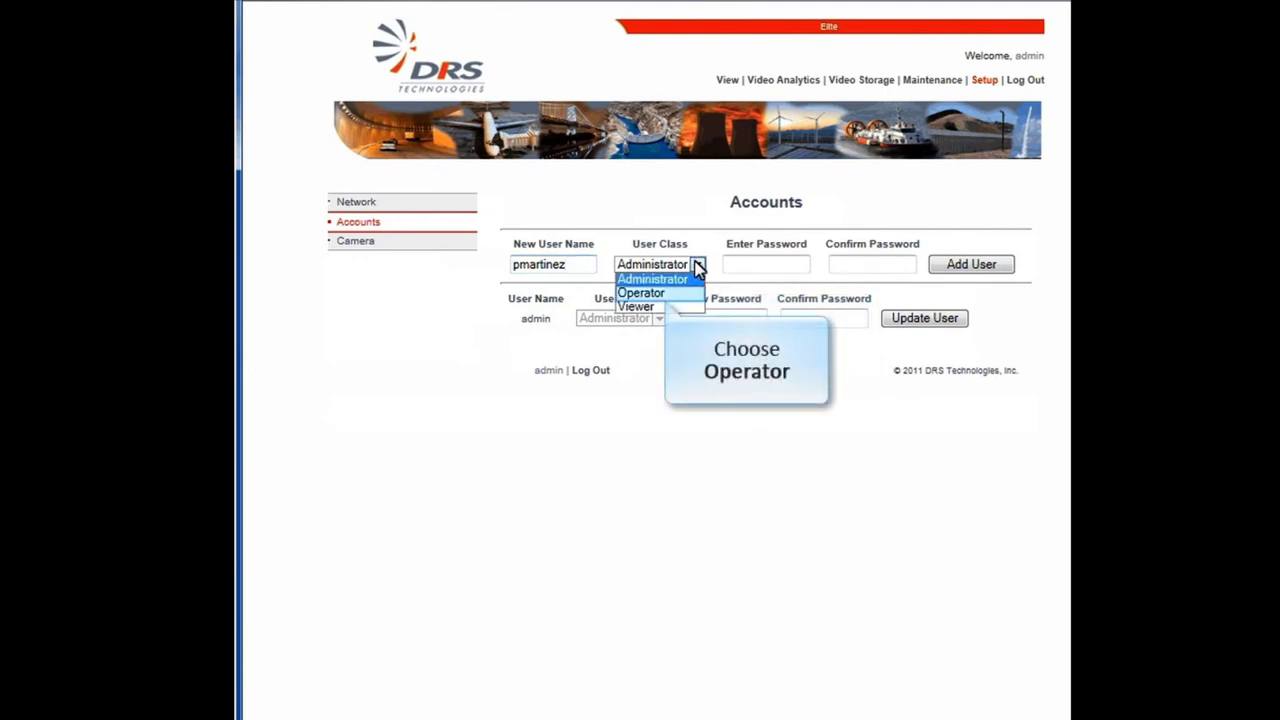
click(686, 293)
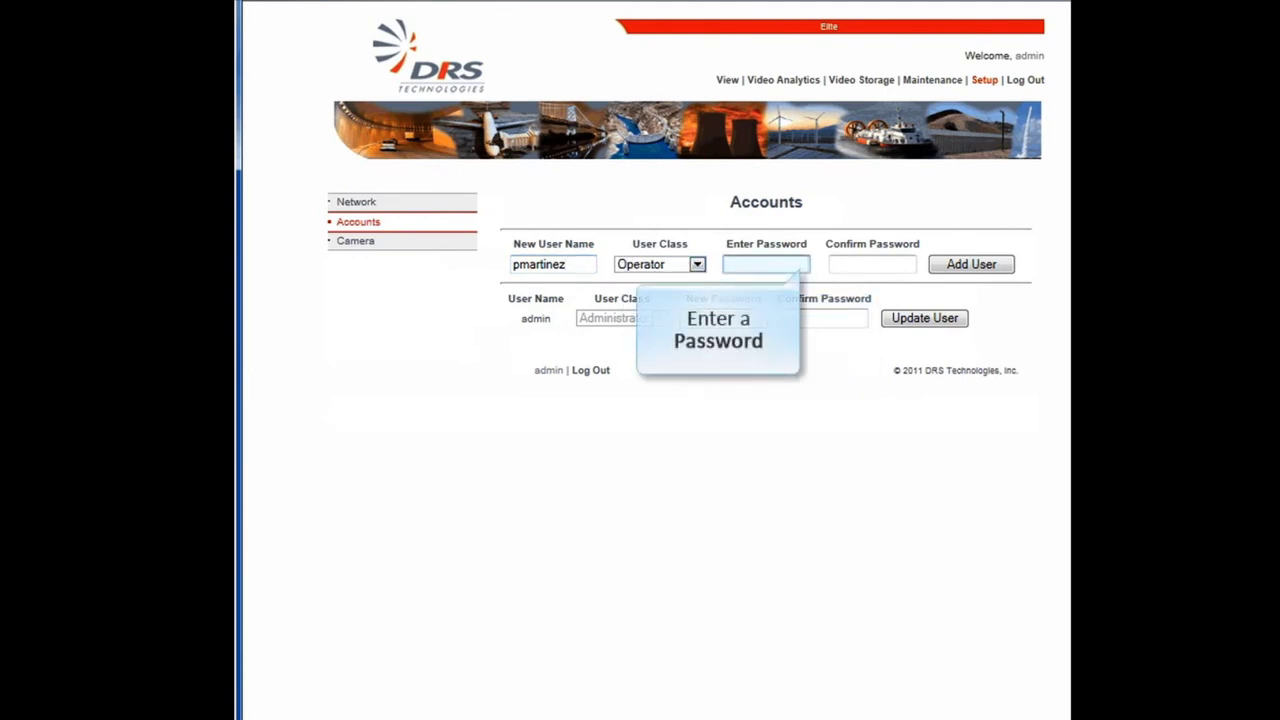
text(****)
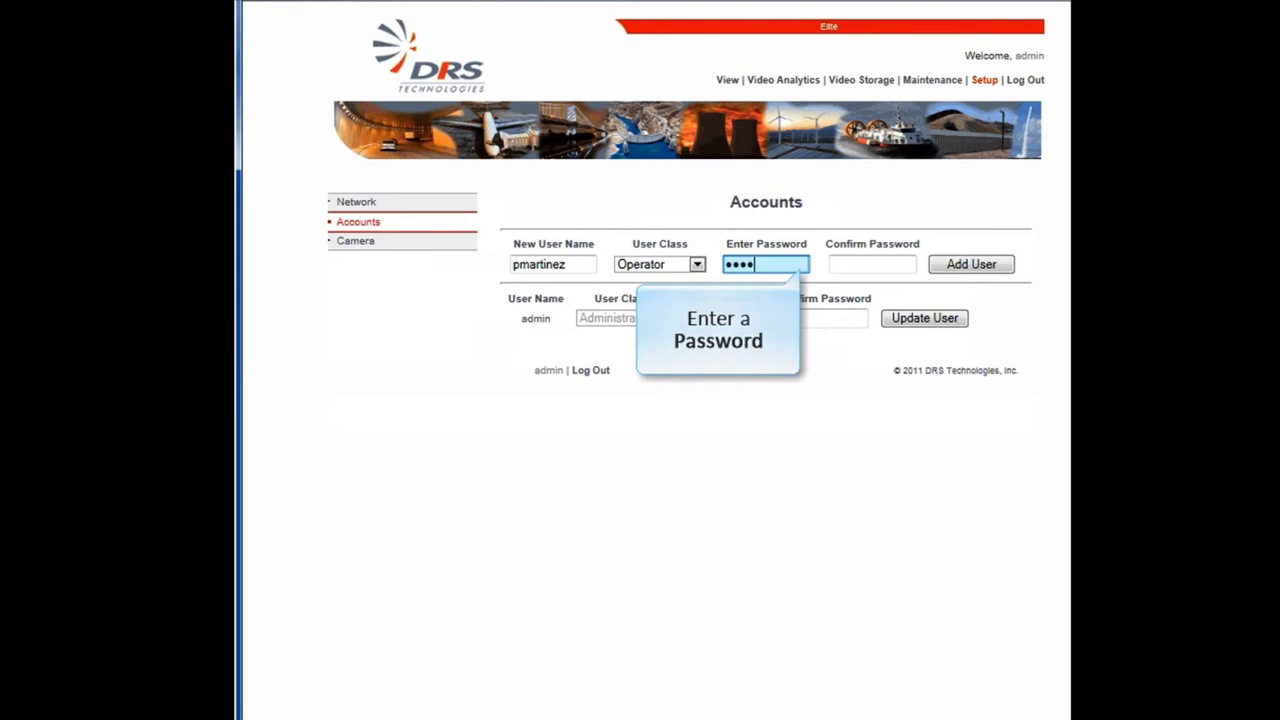
click(871, 264)
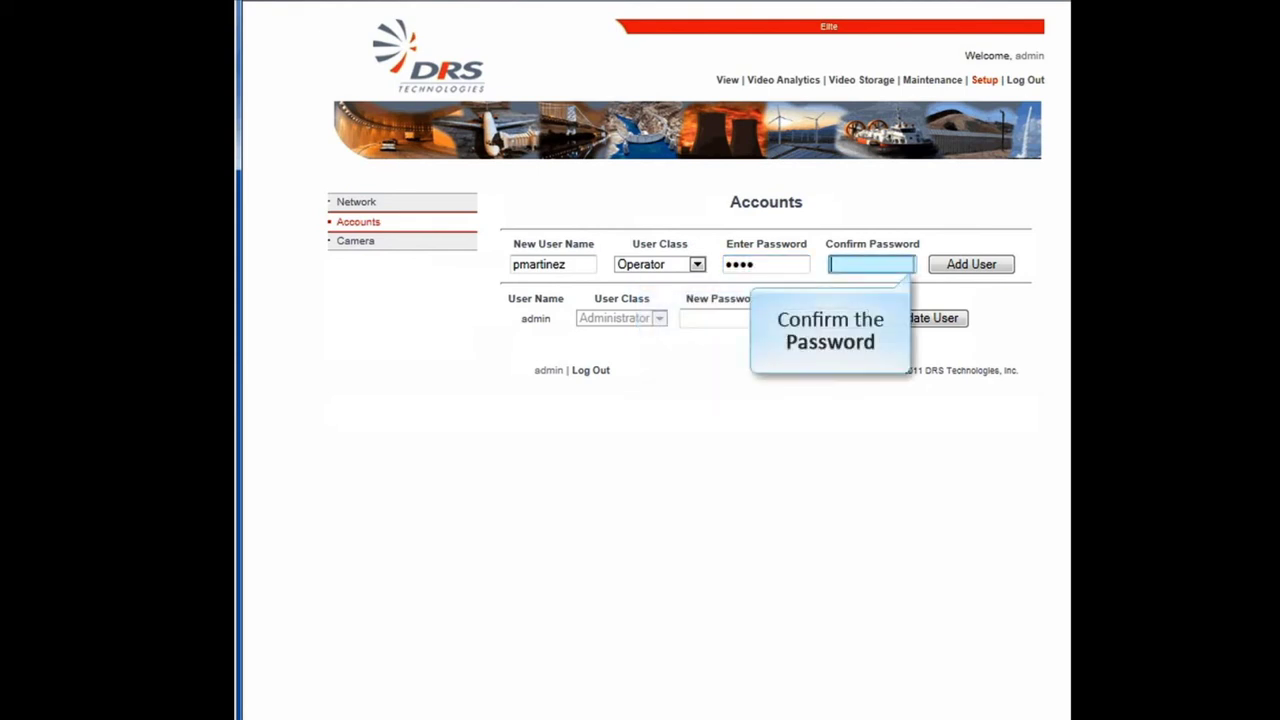
text(****)
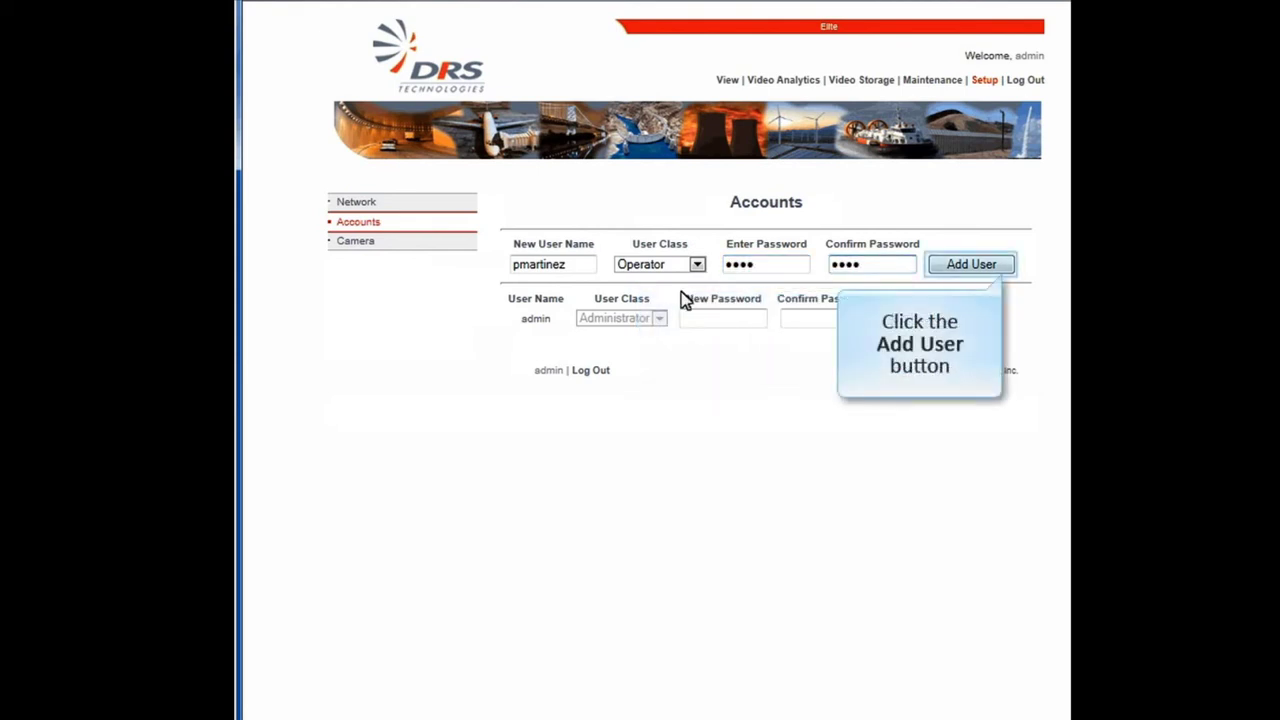
click(1005, 267)
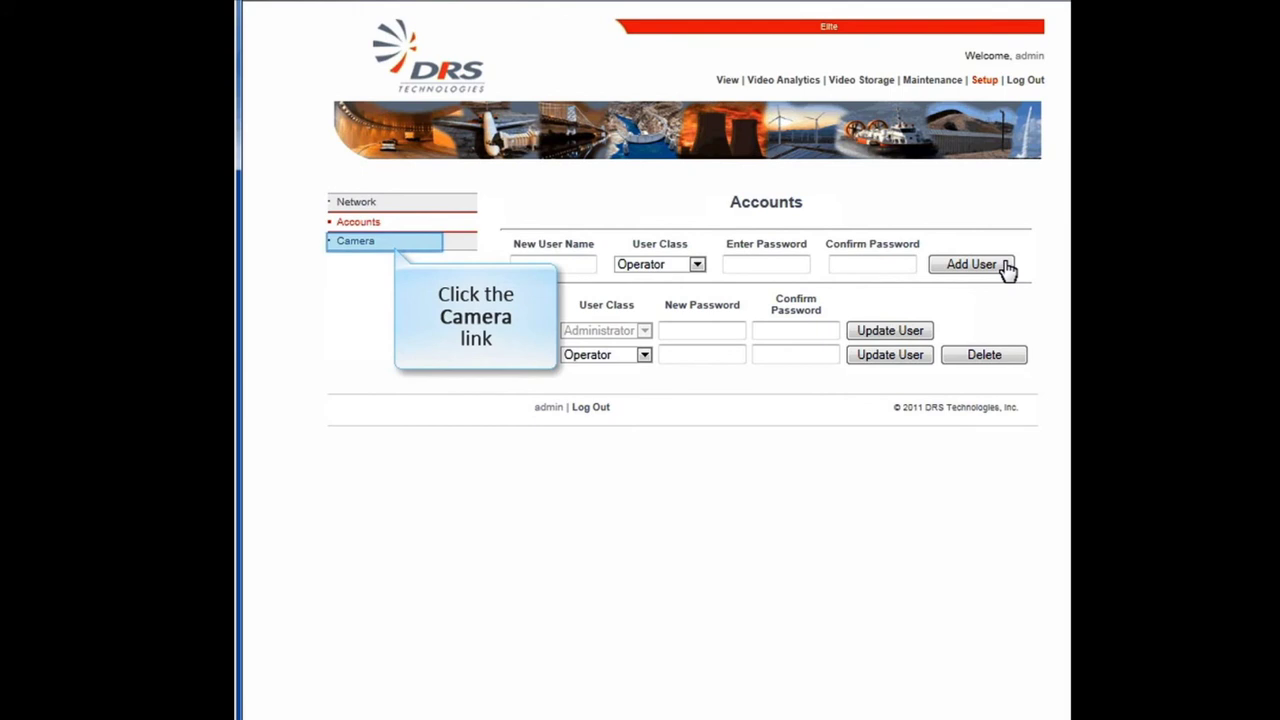
click(334, 244)
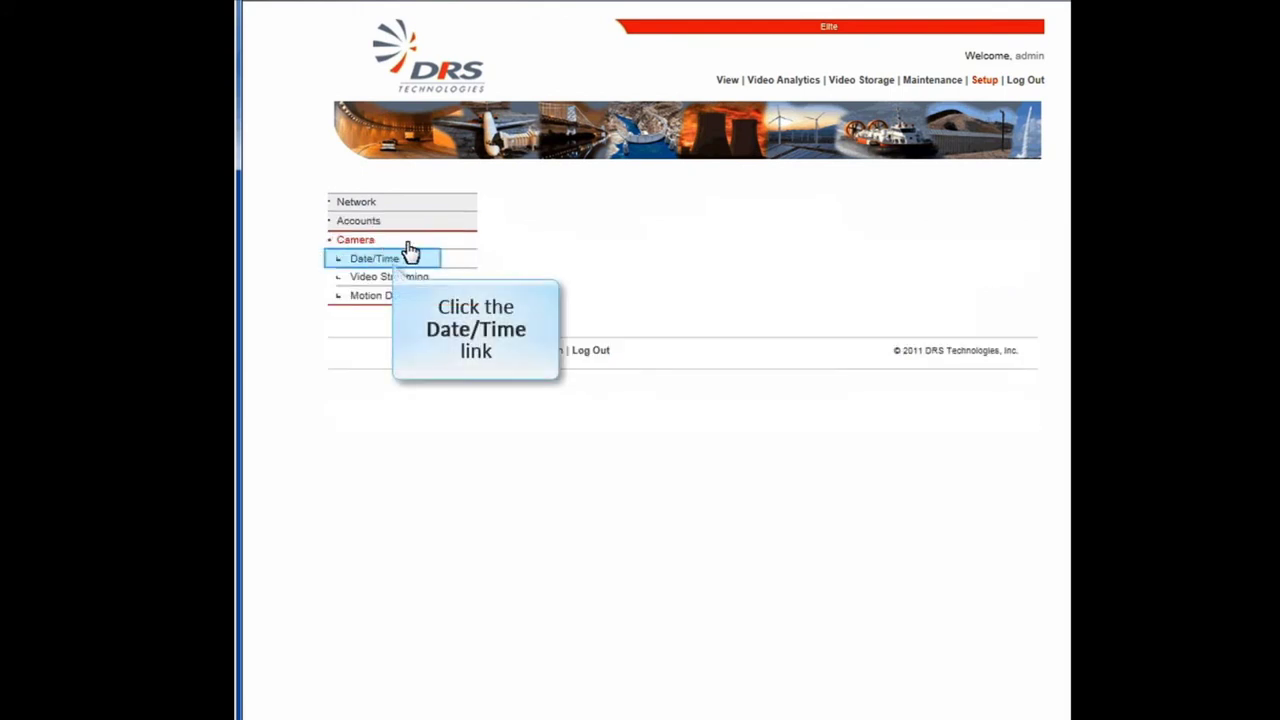
Step: Apply the camera date/time settings: US/Central timezone, no daylight saving
click(436, 263)
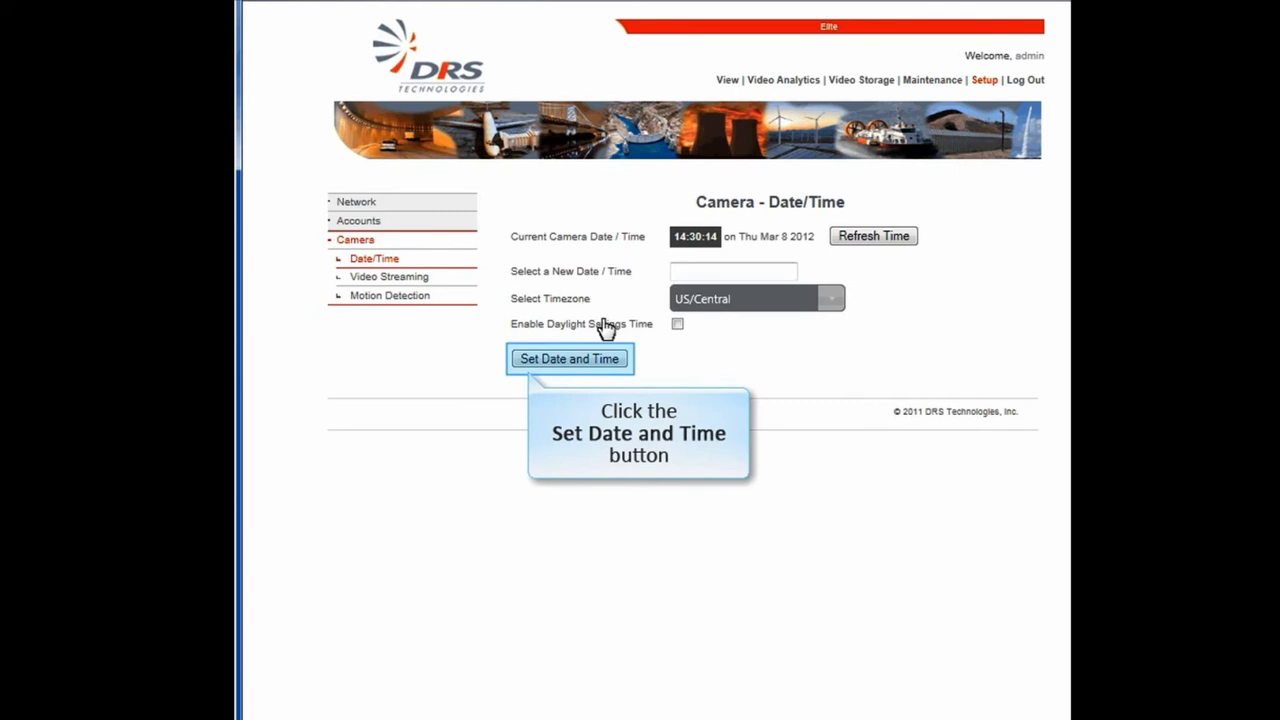
click(608, 357)
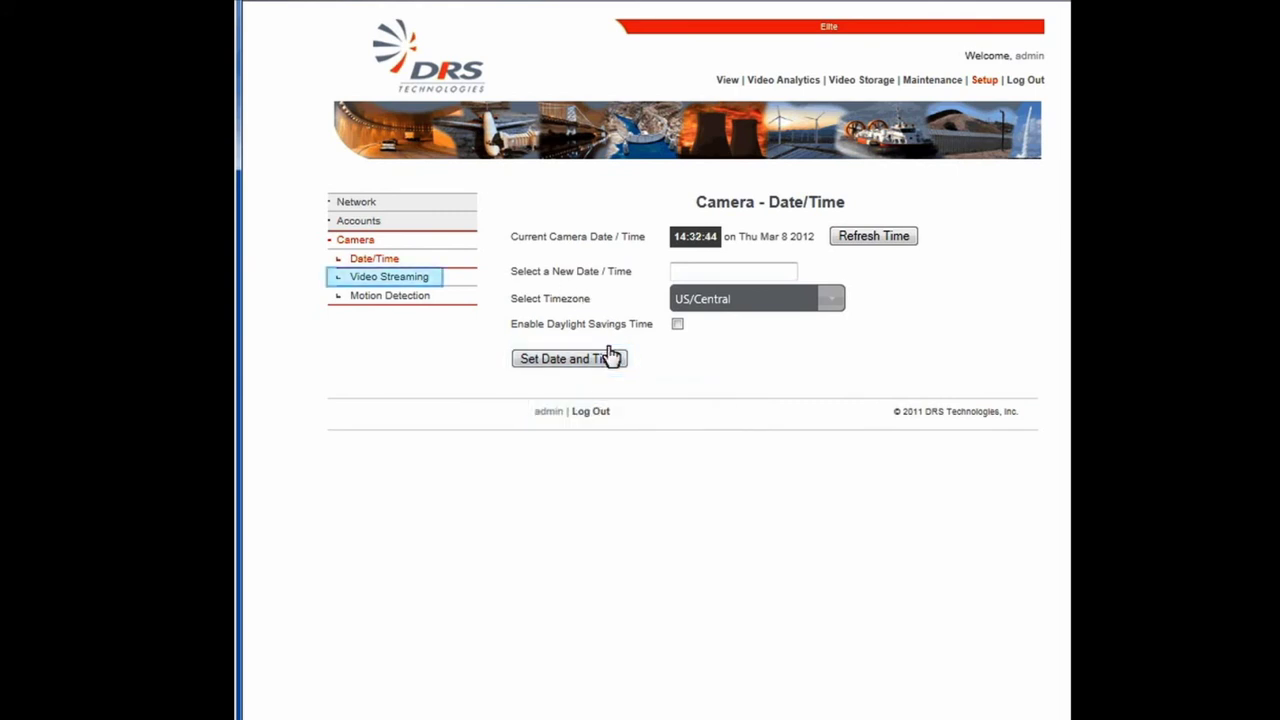
click(436, 281)
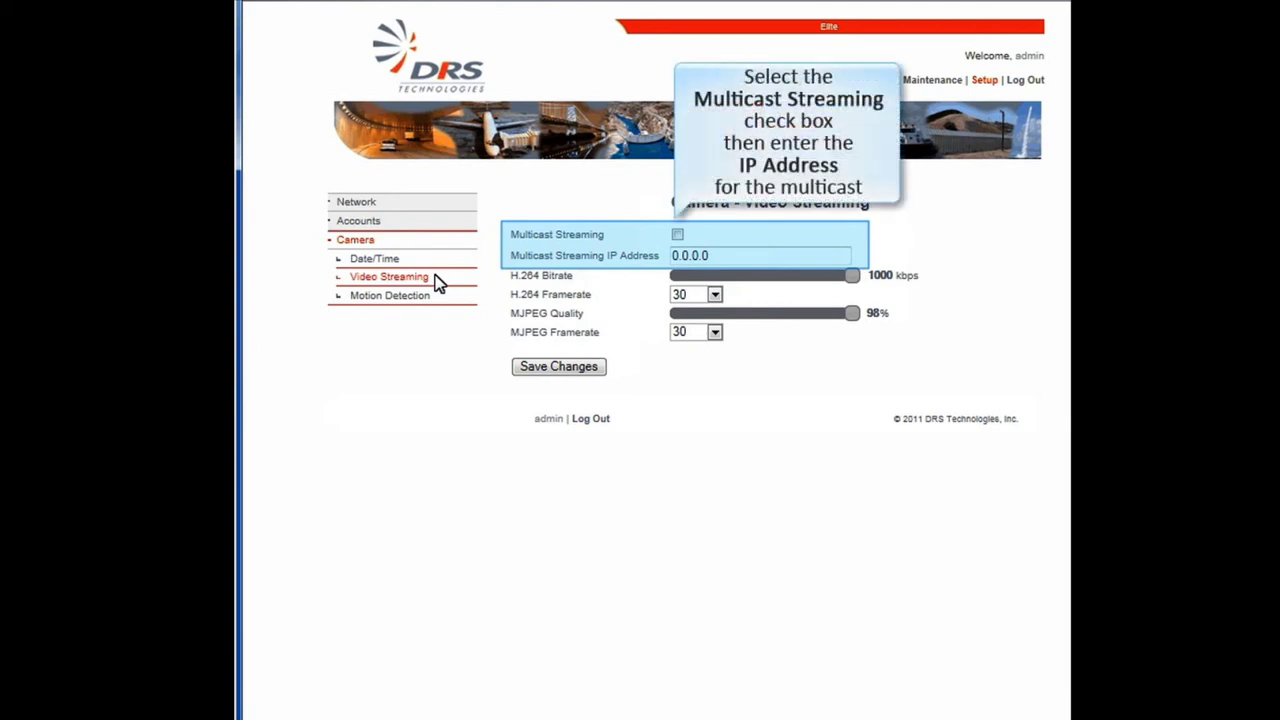
Step: Enable multicast streaming, set H.264 bitrate to 877 kbps and MJPEG quality to 71%, and save
click(678, 235)
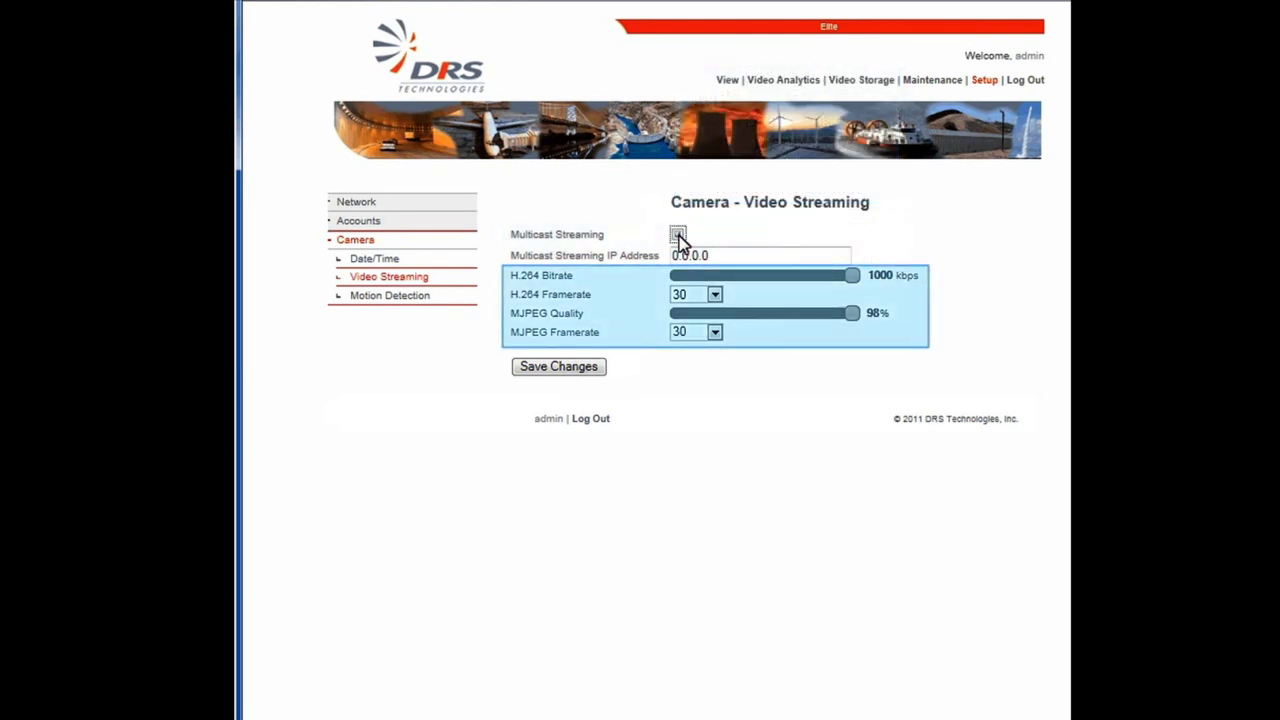
click(678, 236)
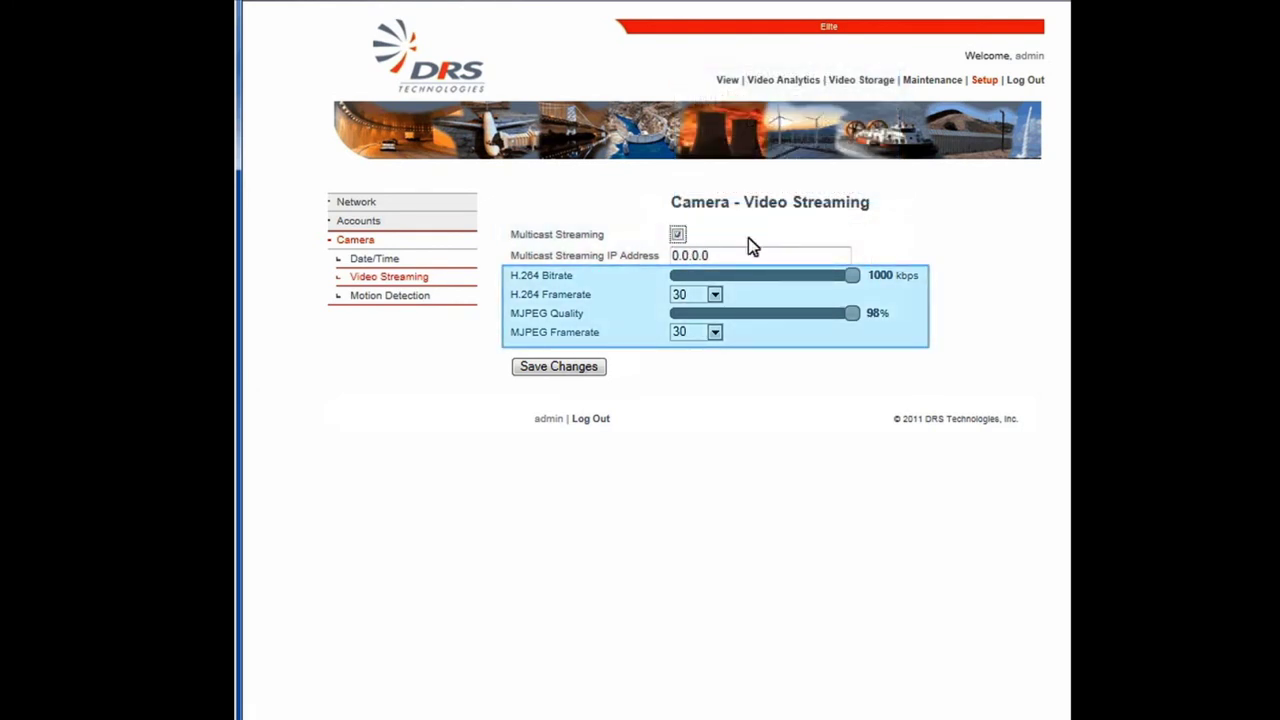
click(829, 277)
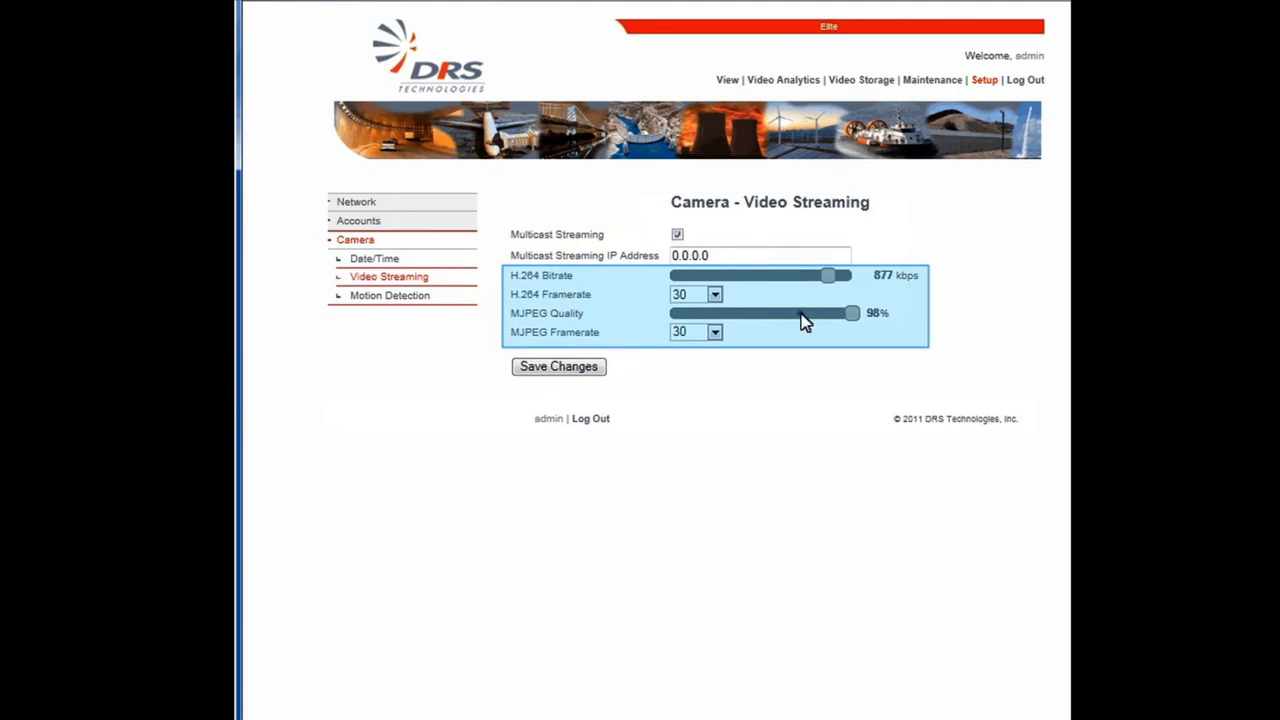
click(801, 313)
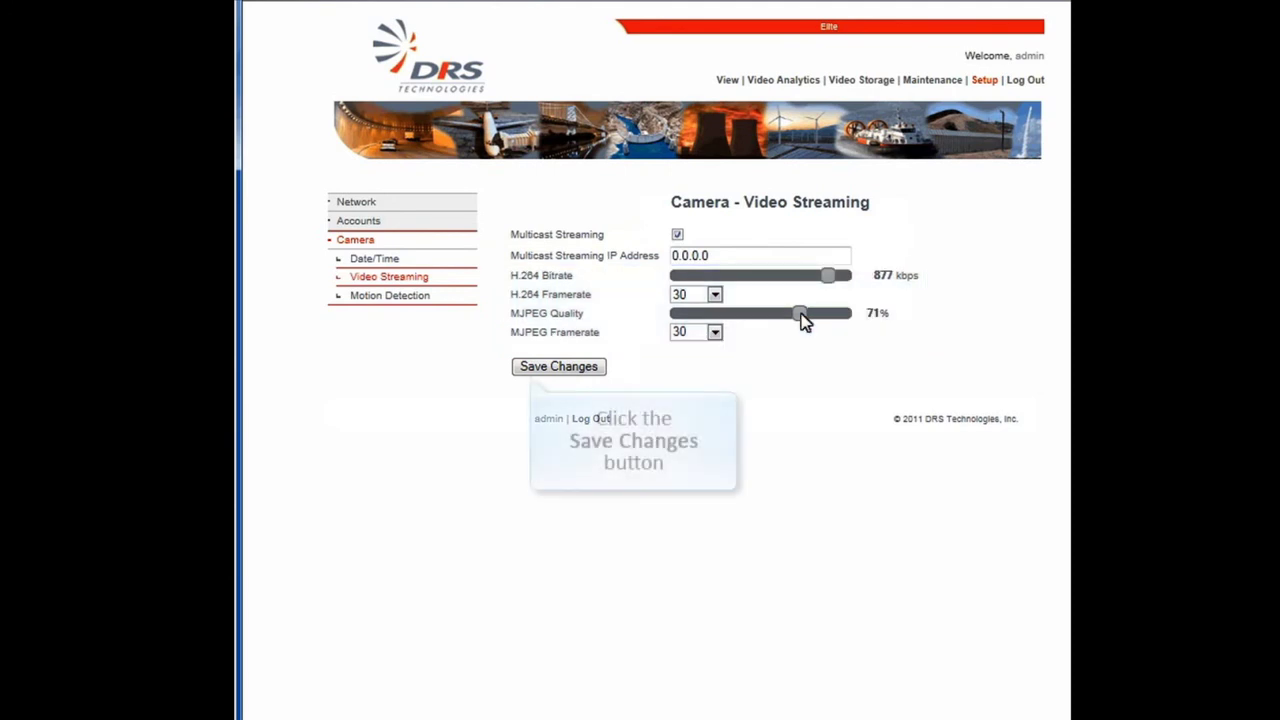
click(604, 372)
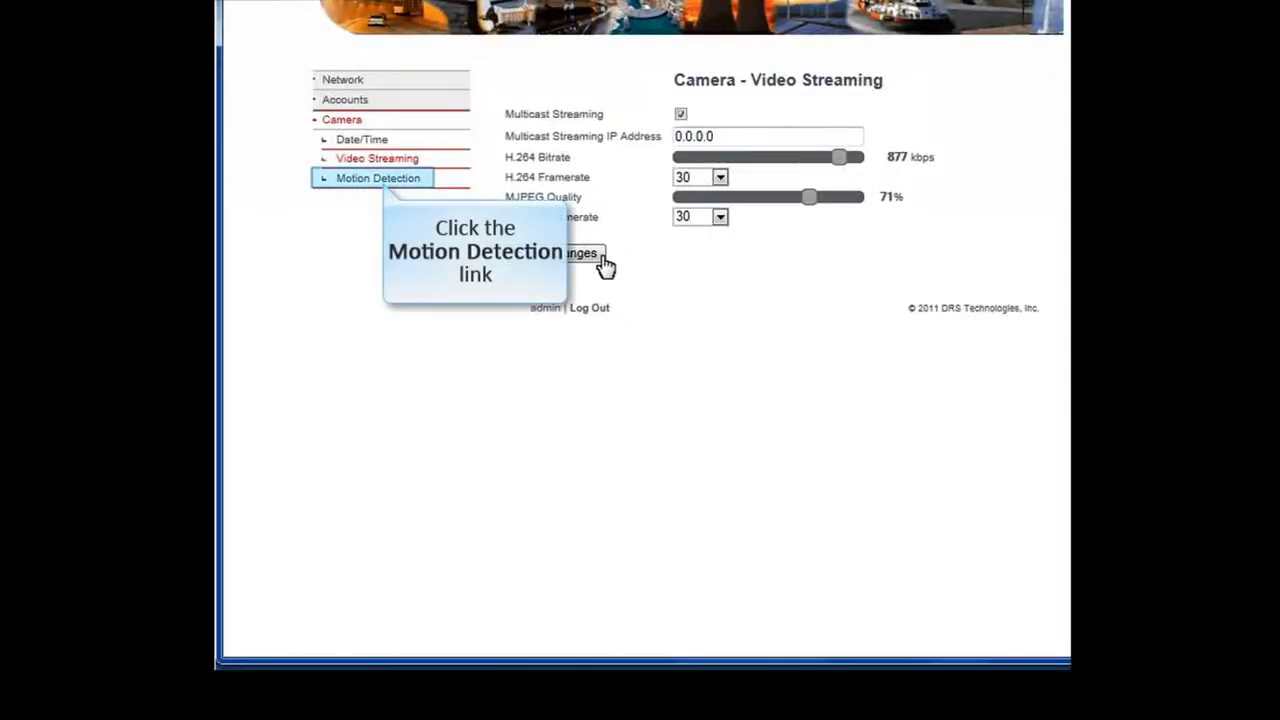
click(400, 181)
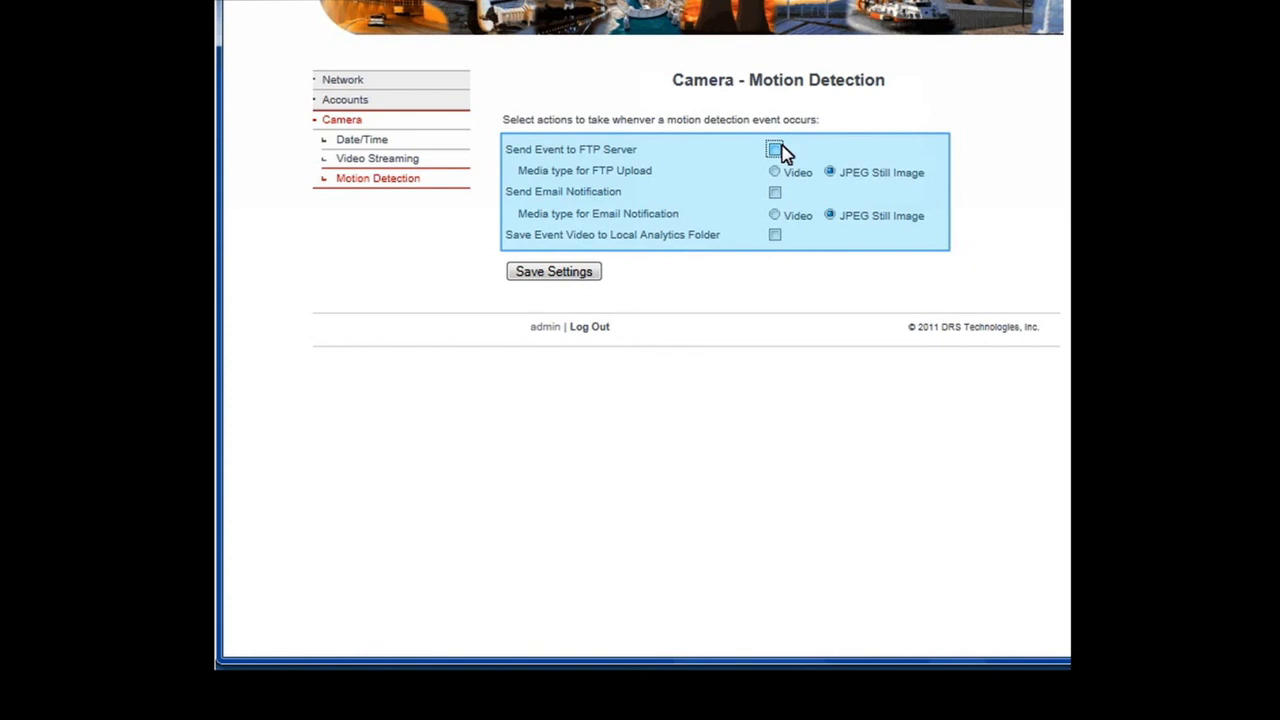
Step: Send motion events to the FTP server and by email, both with Video media type
click(776, 150)
click(775, 173)
click(776, 193)
click(776, 216)
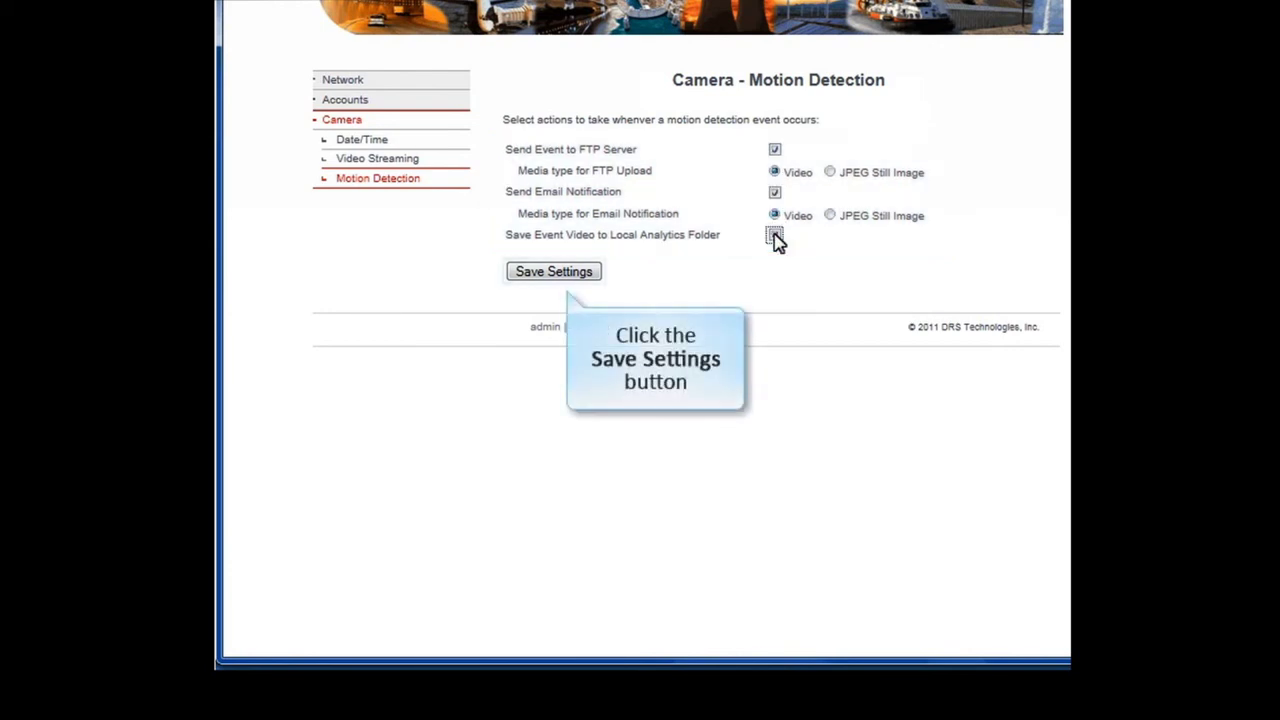